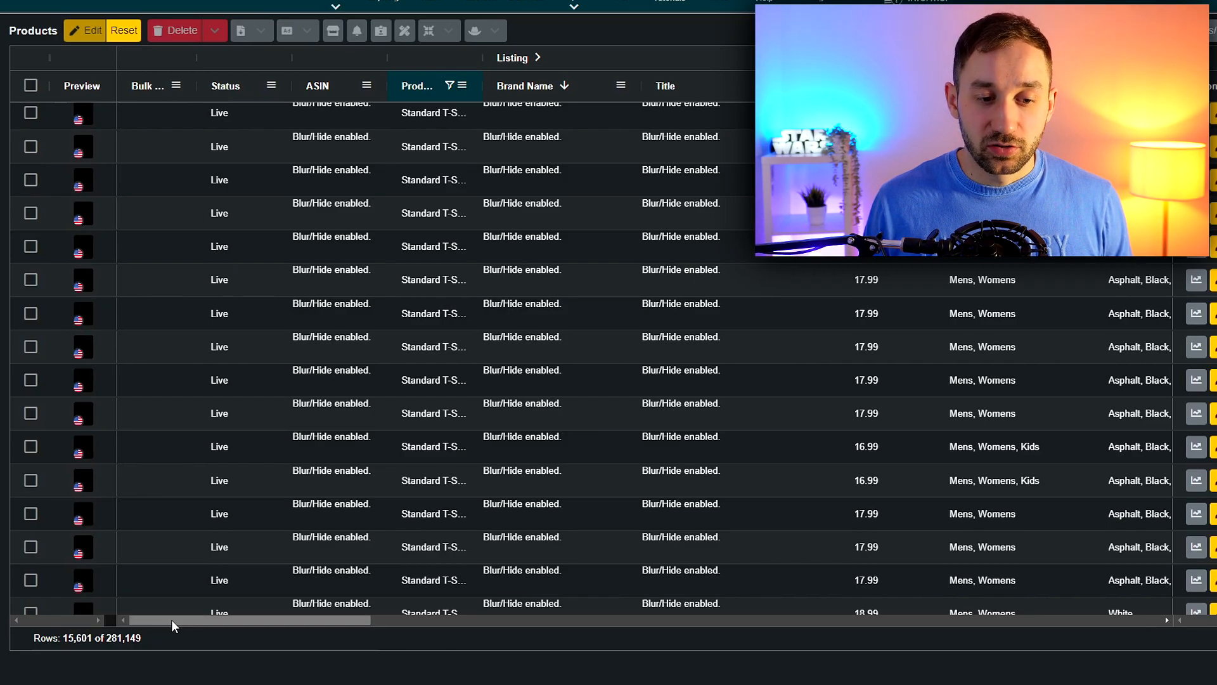
Filter the Marketplace column so that only US products are listed
left_click_drag(171, 619, 545, 620)
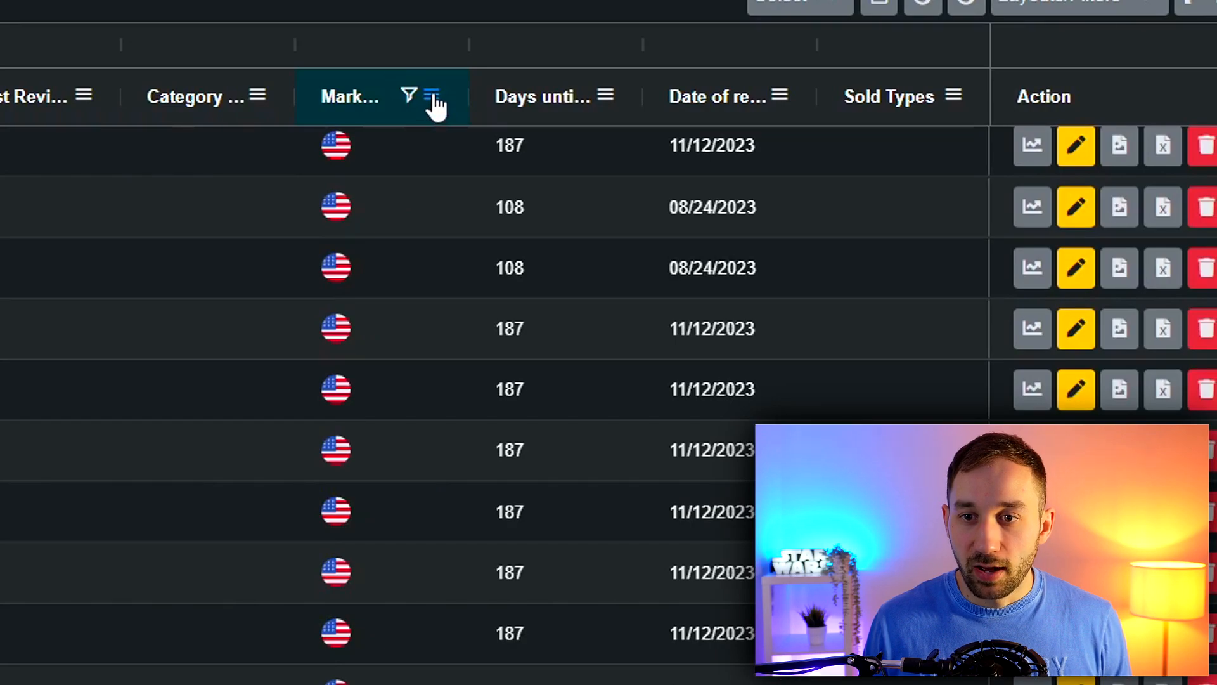
left_click(434, 99)
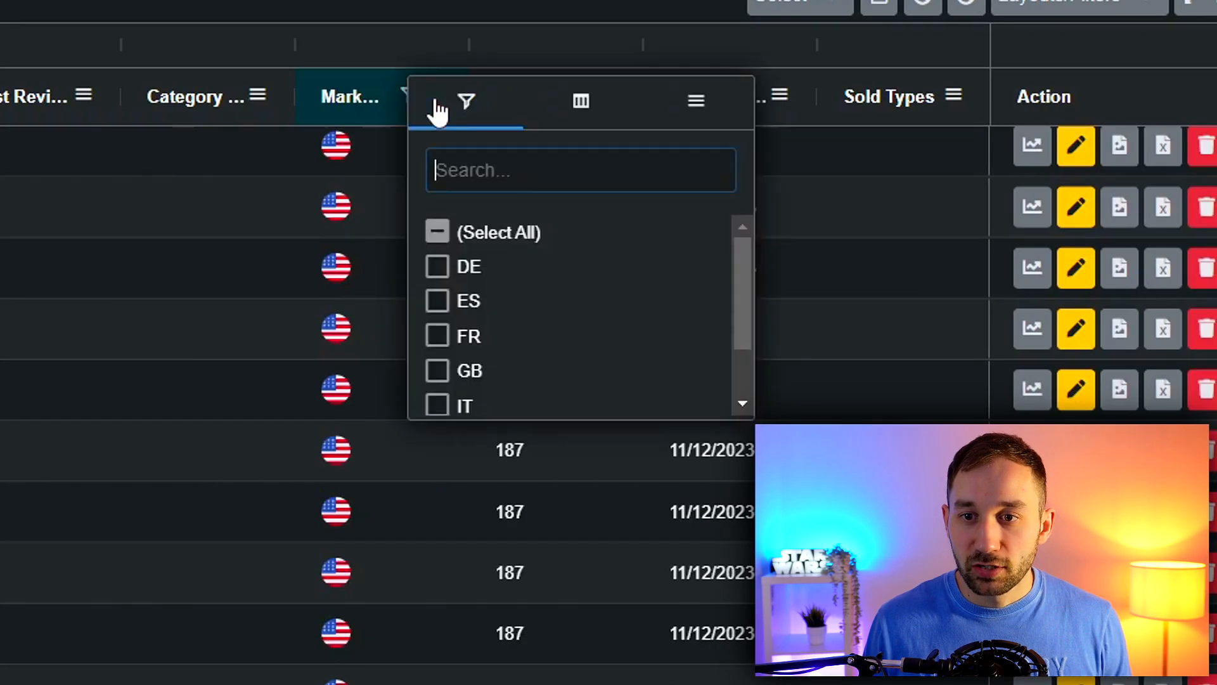
left_click(438, 231)
scroll(450, 264, "down", 2)
scroll(459, 272, "up", 2)
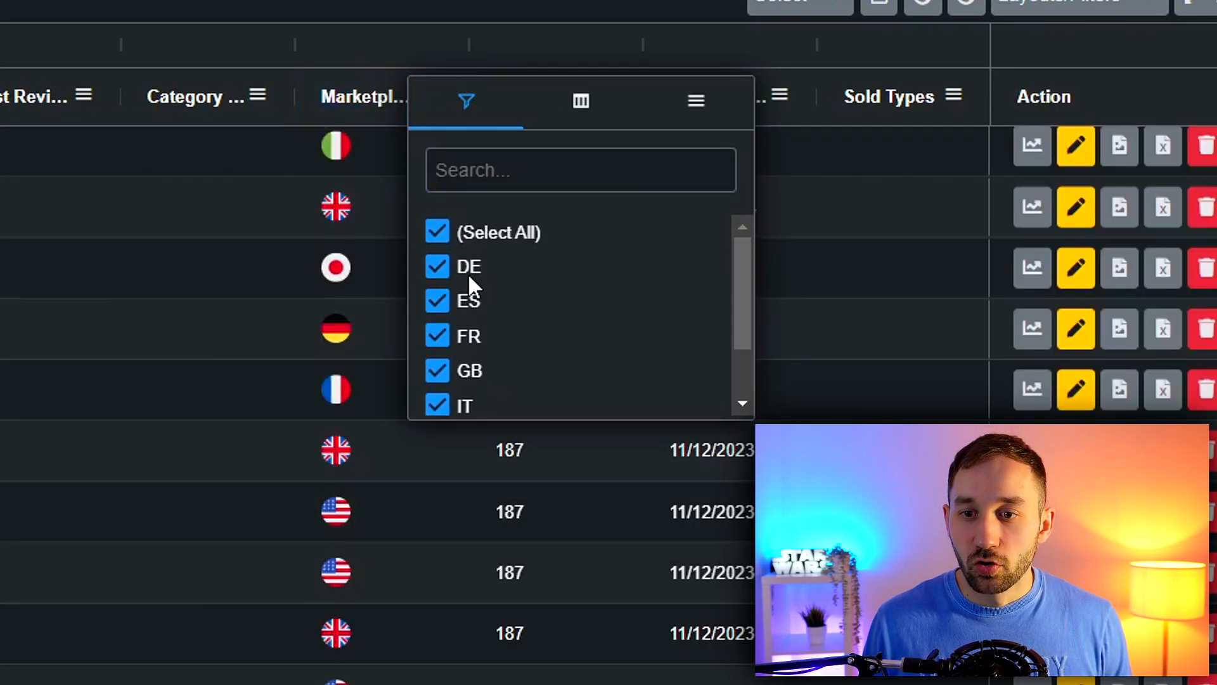
left_click(436, 232)
scroll(485, 286, "down", 1)
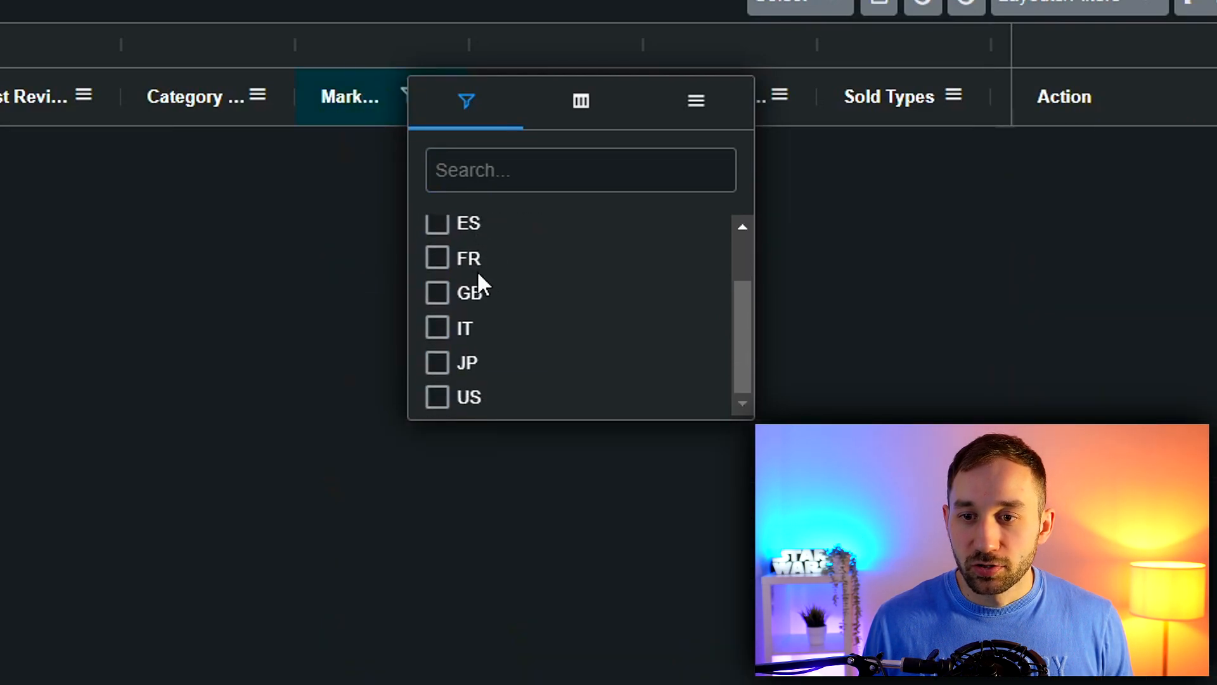
left_click(440, 395)
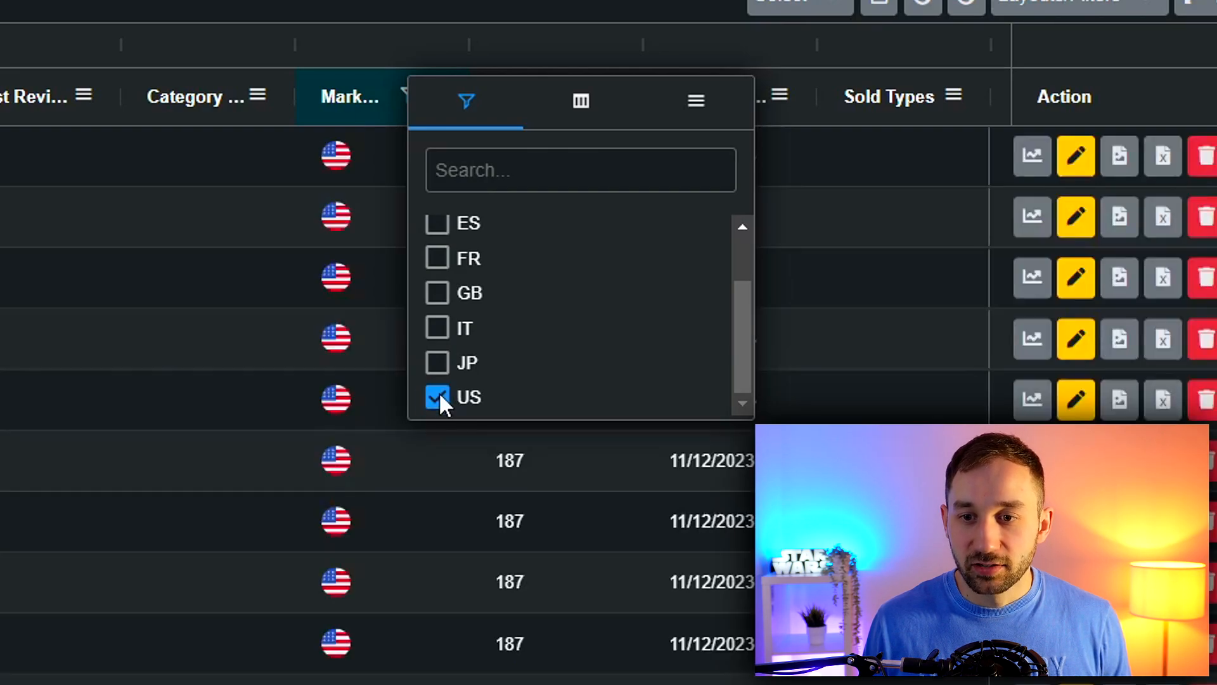
left_click(375, 39)
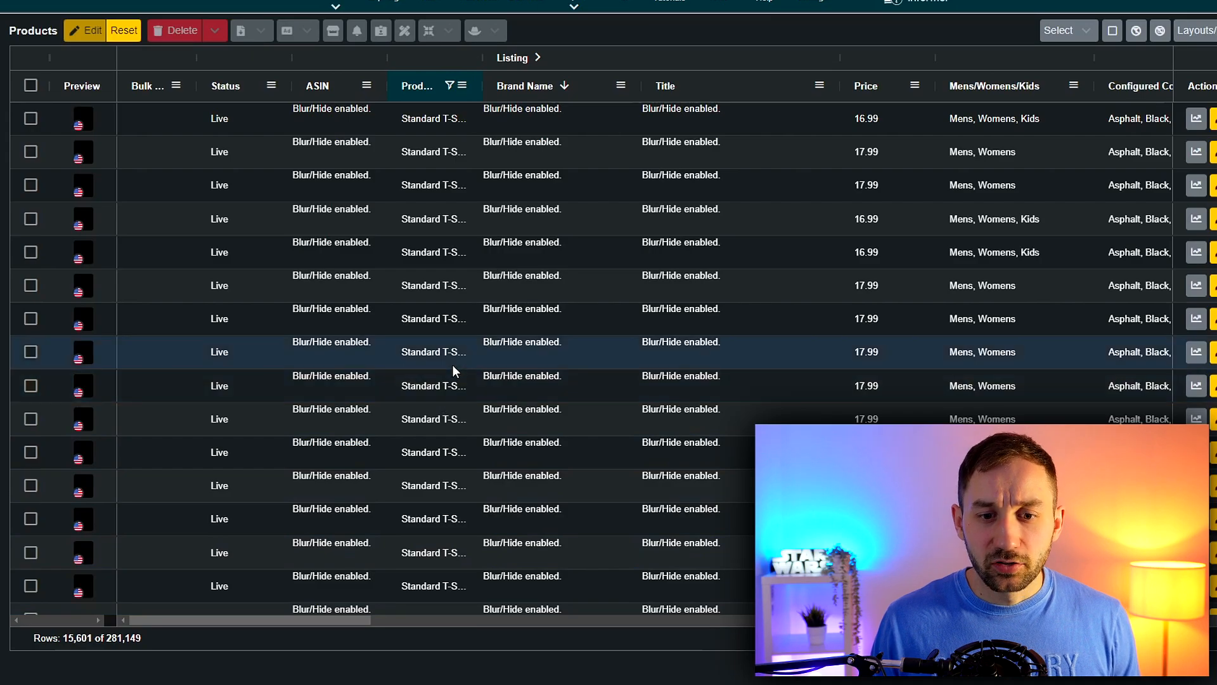
Review the product types offered in the product type column's filter, leaving only Standard T-Shirt selected
left_click(466, 89)
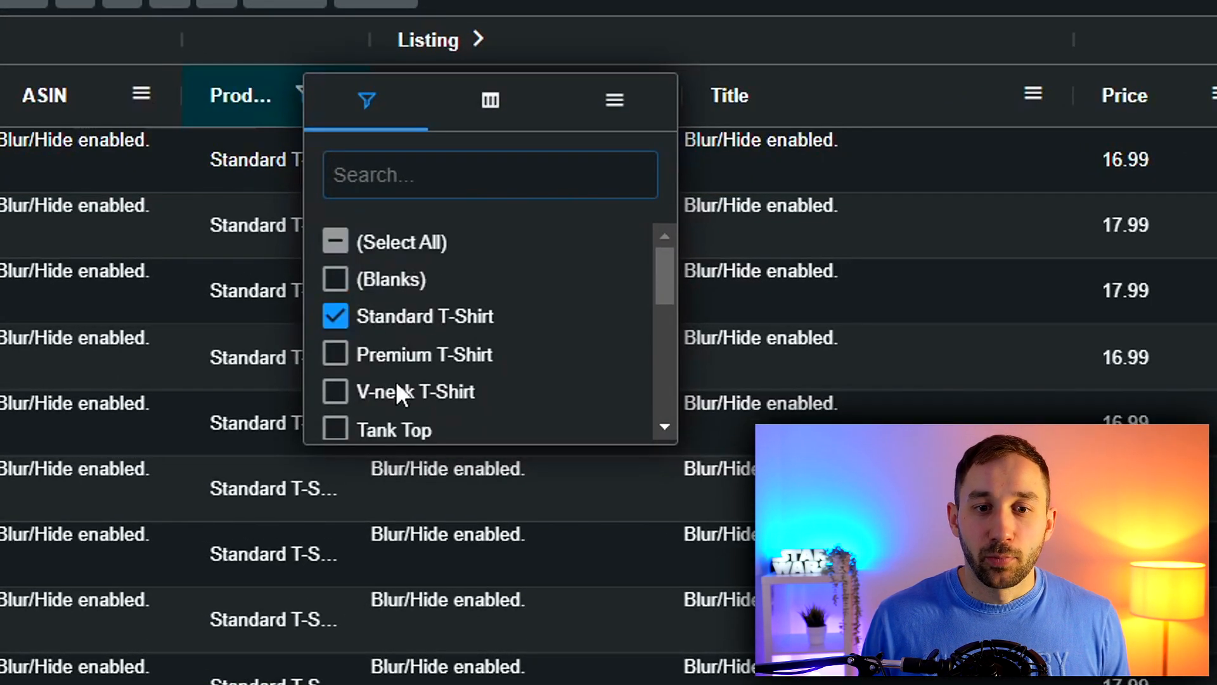
scroll(355, 371, "down", 3)
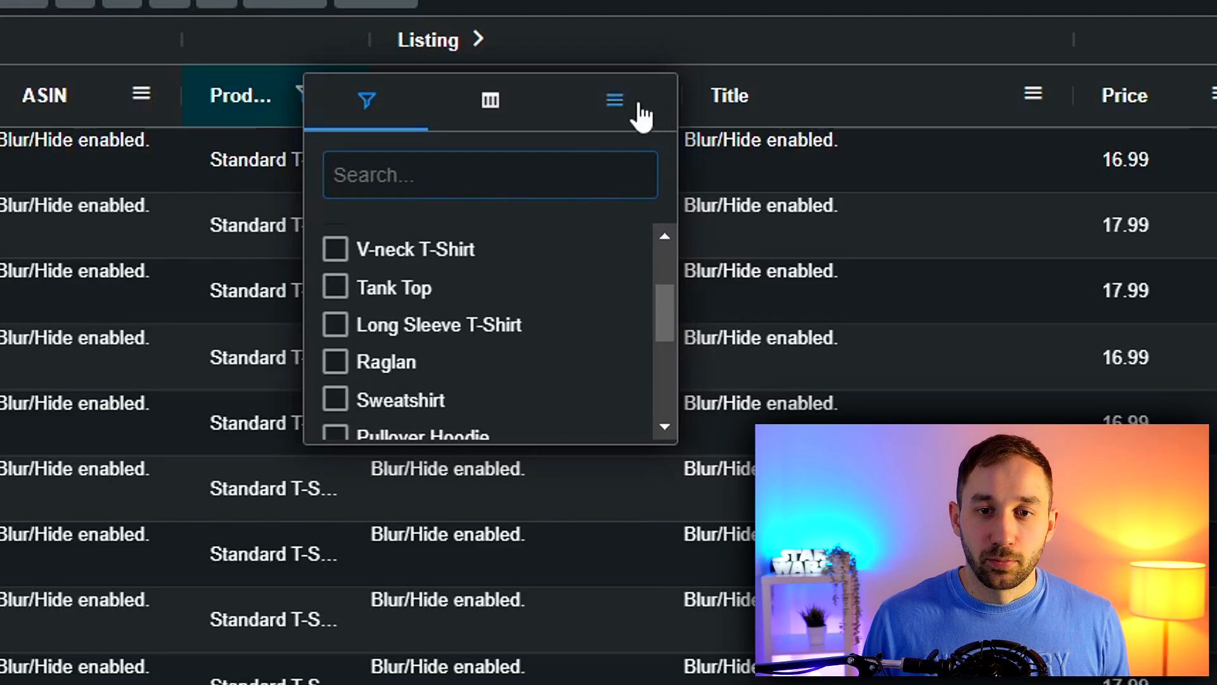
left_click(587, 25)
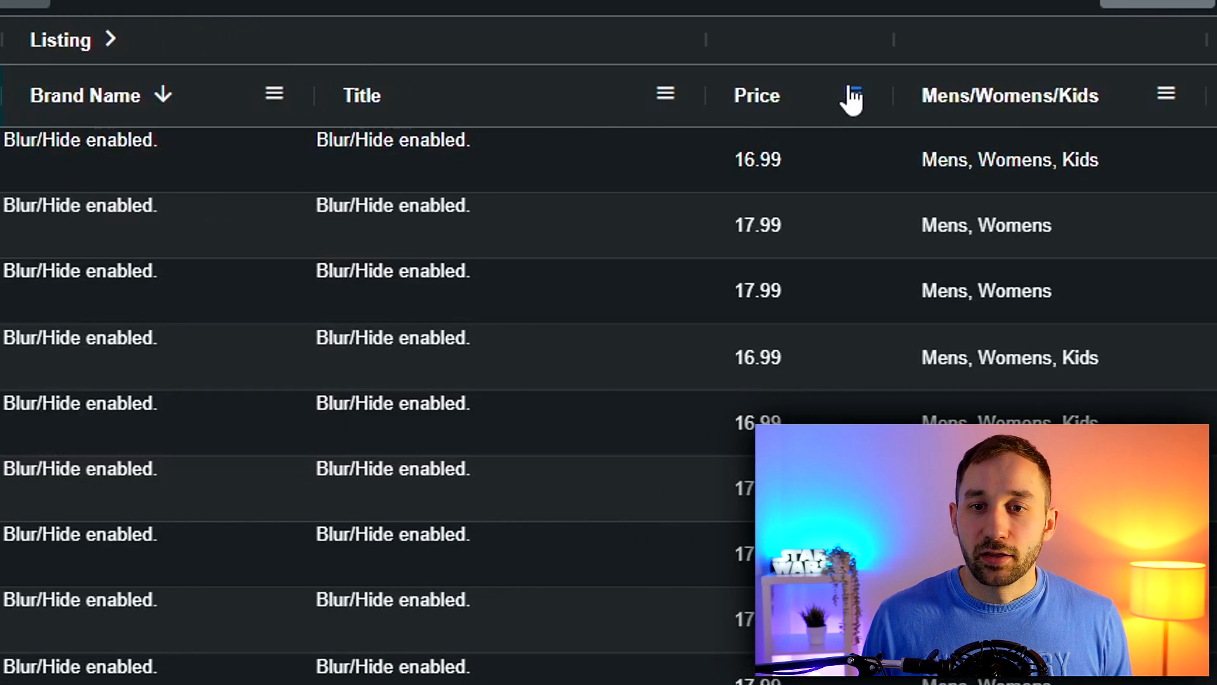
Try filtering the Price column to values greater than 16, and clear that filter again
left_click(634, 94)
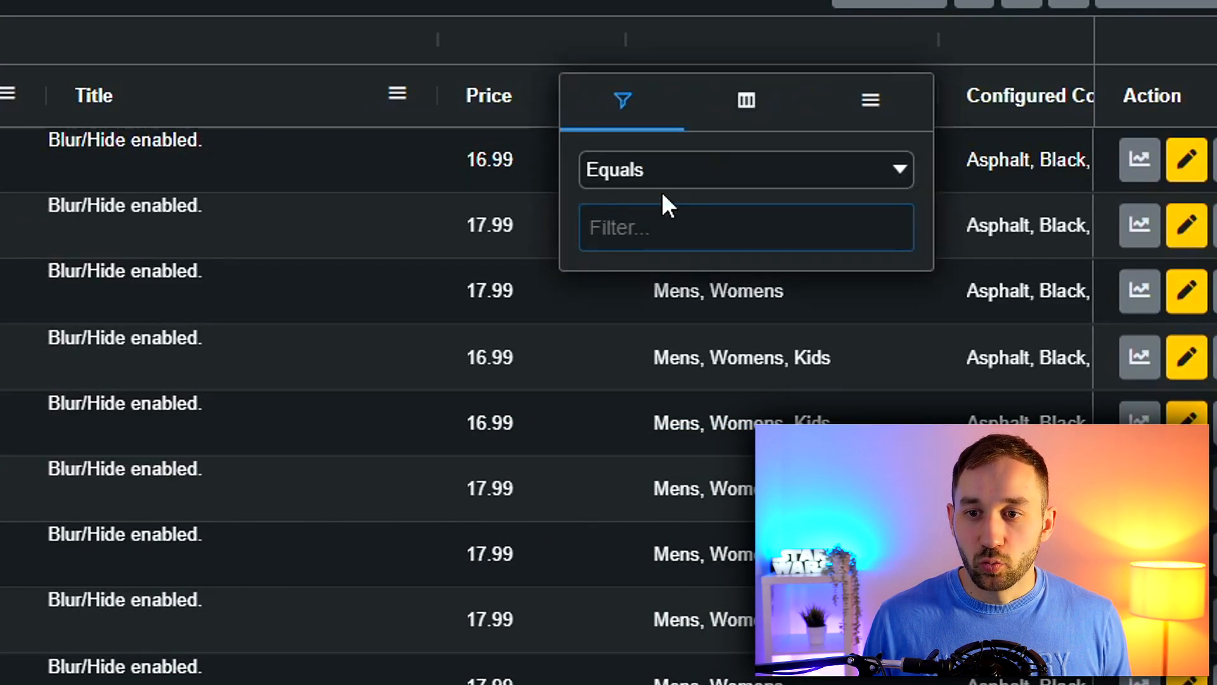
left_click(660, 162)
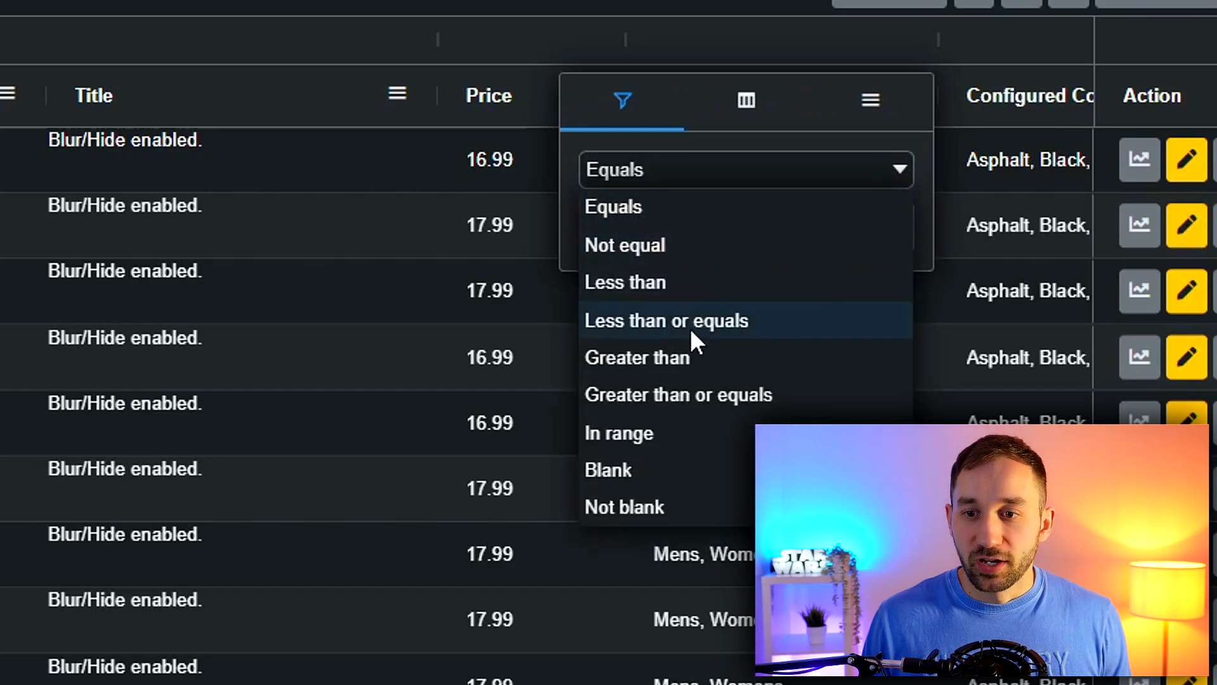
left_click(646, 358)
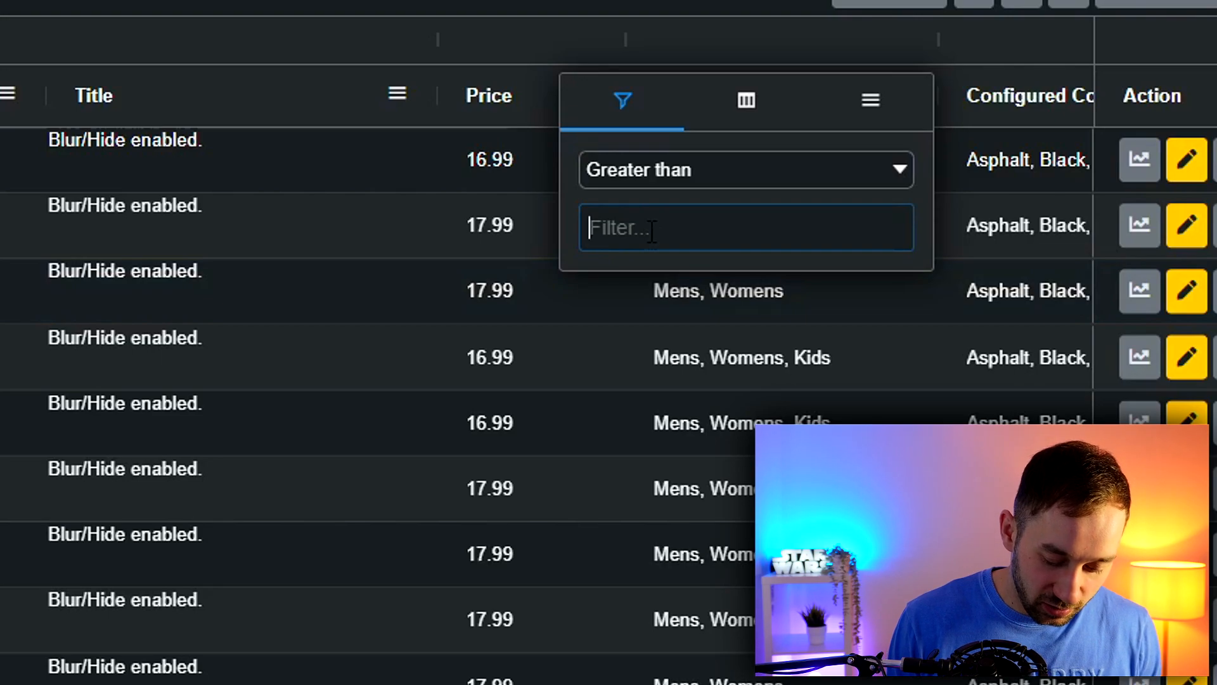
type("16")
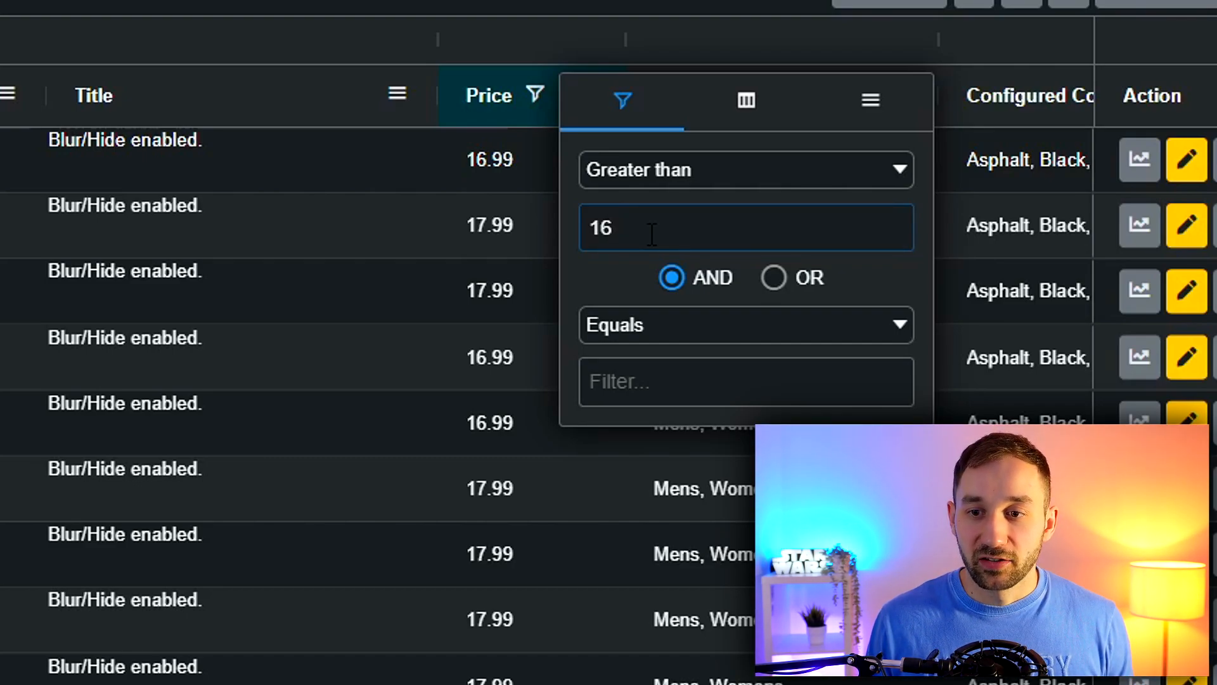
left_click(722, 177)
left_click(723, 207)
key("BackSpace")
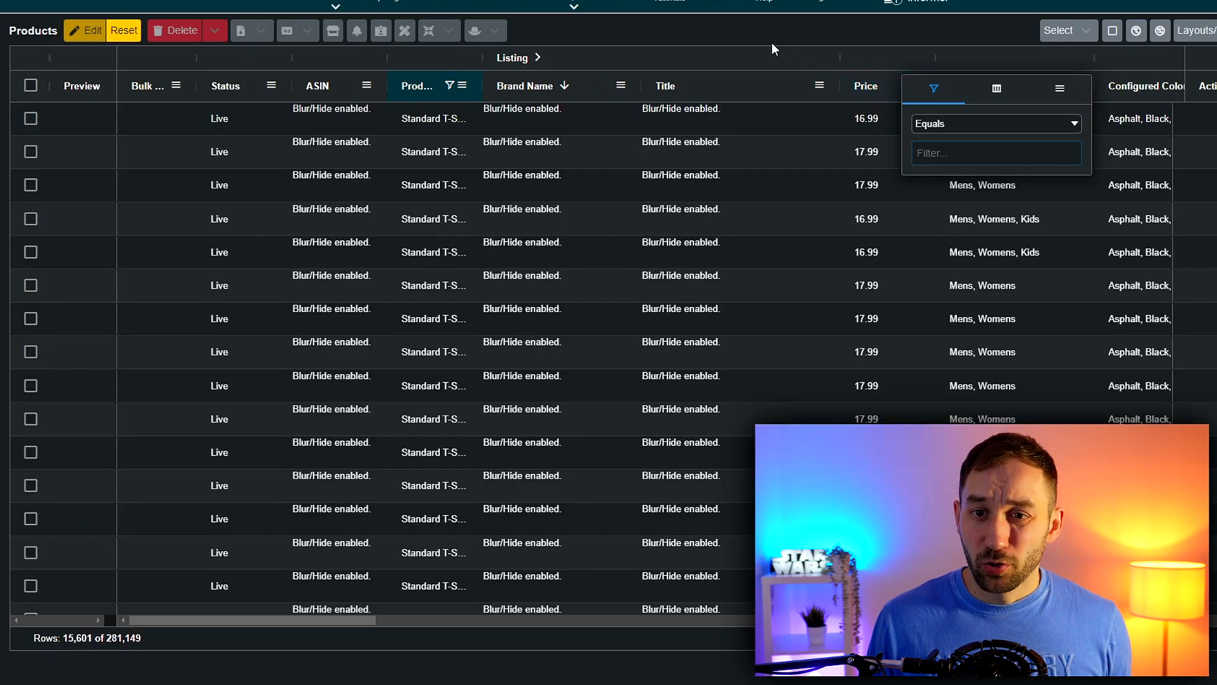
left_click(760, 30)
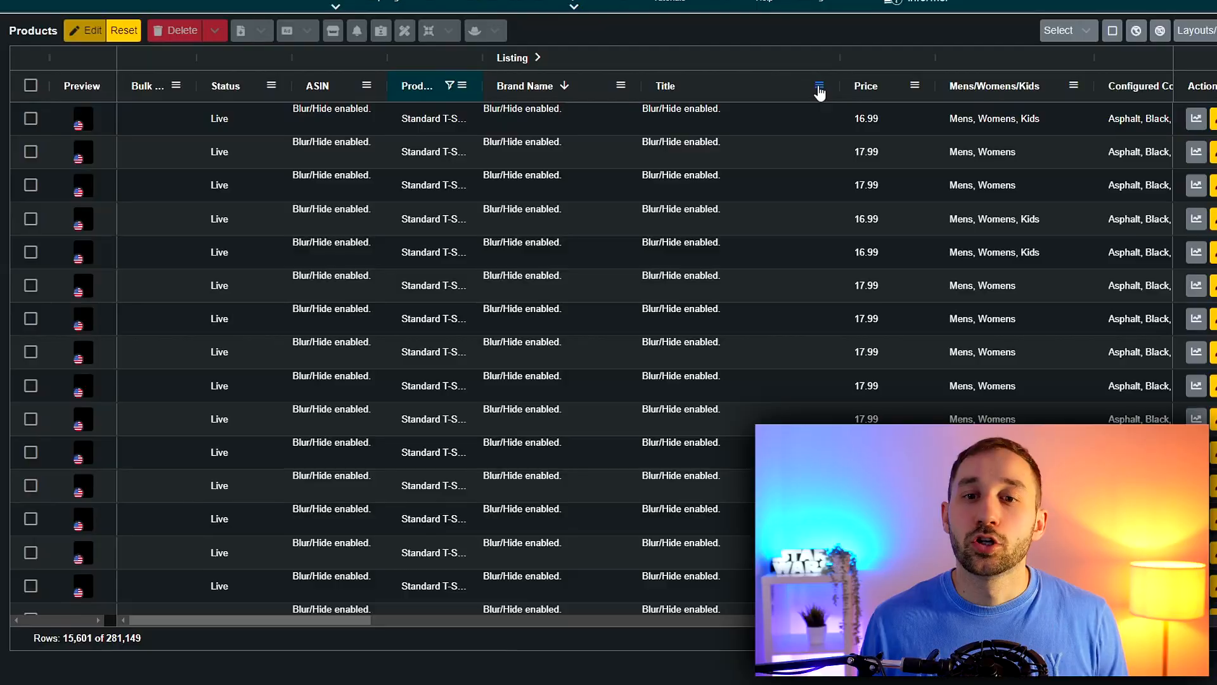
Try filtering the Title column to titles containing "christmas", and clear that filter again
left_click(820, 92)
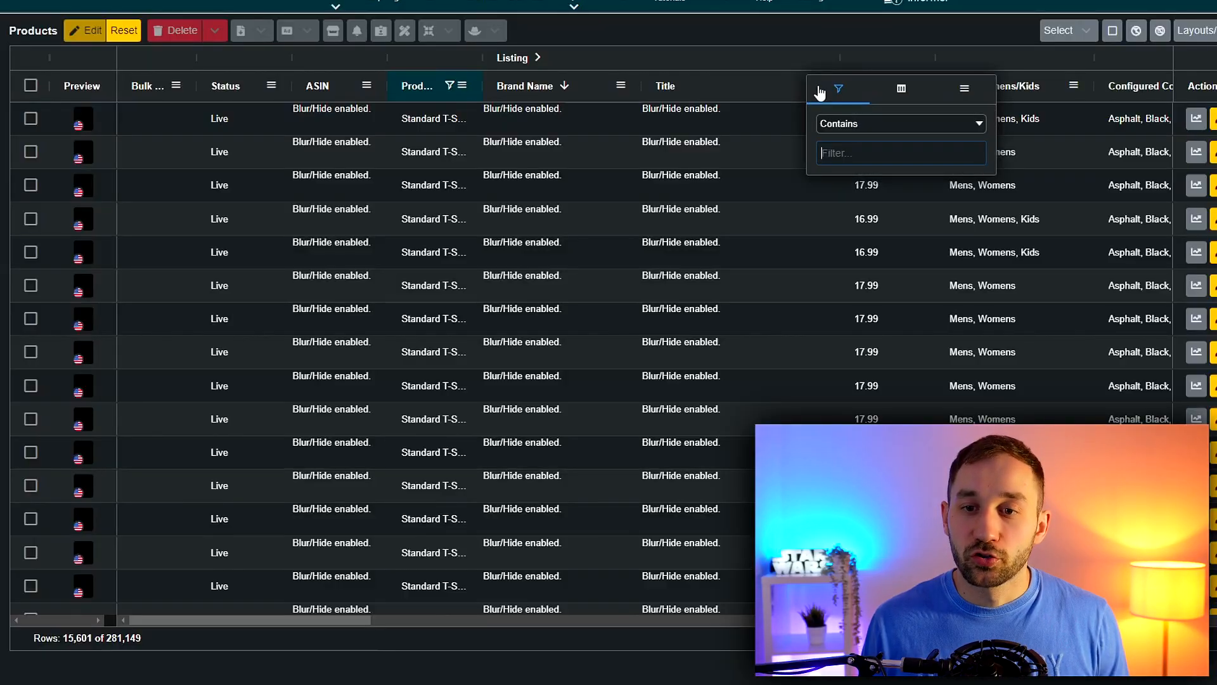
left_click(878, 123)
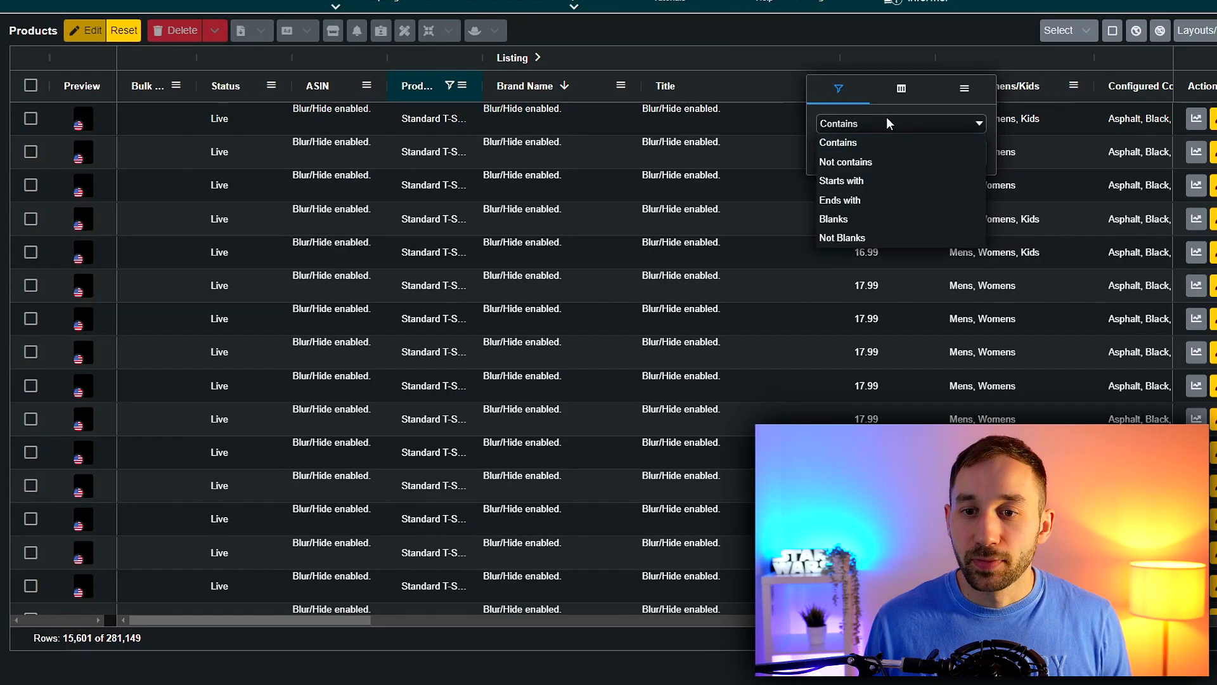
left_click(884, 142)
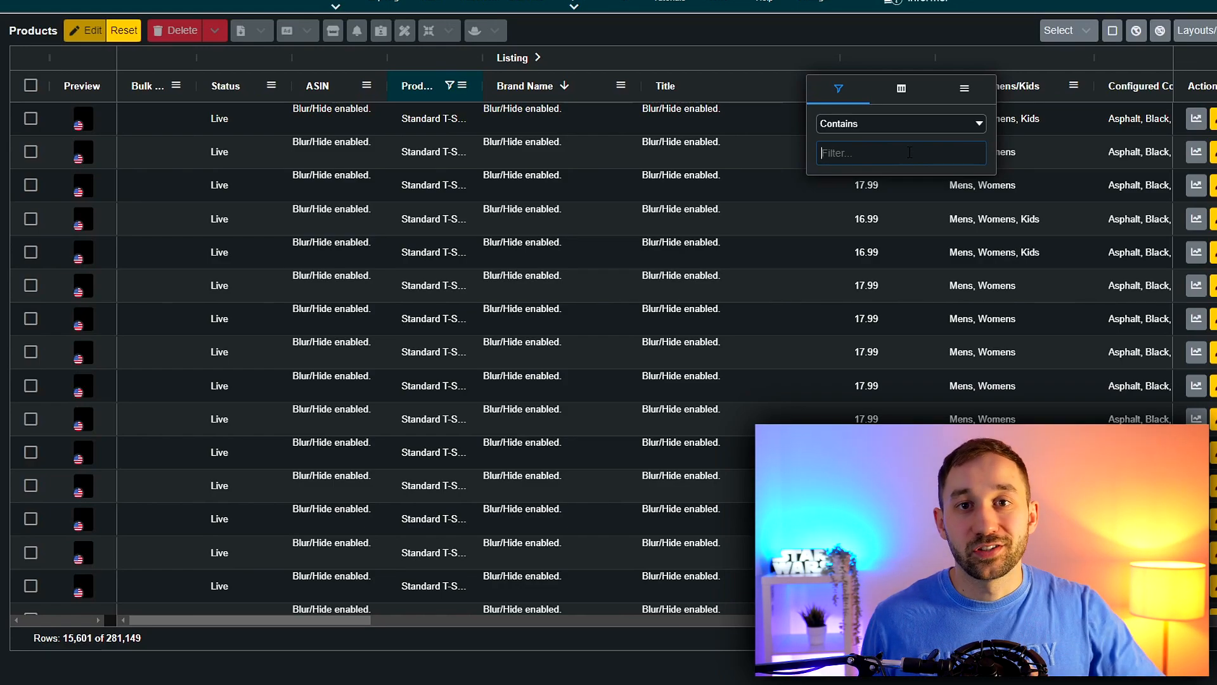
type("christmas")
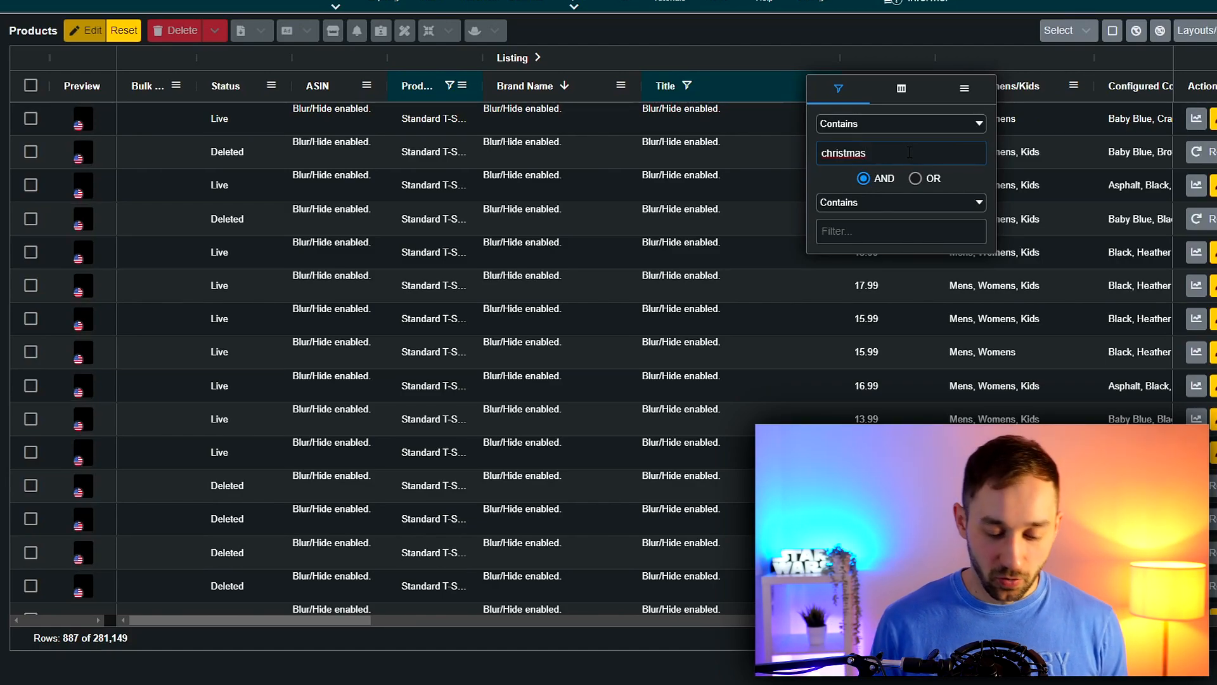
key("BackSpace")
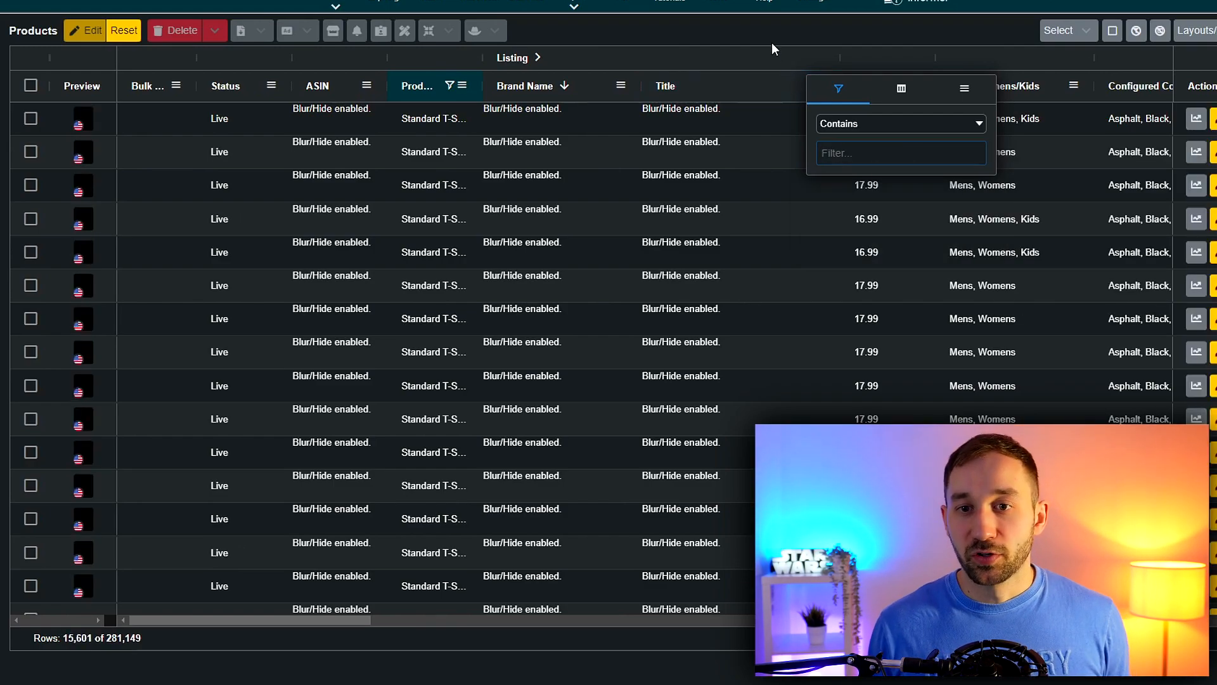
left_click(752, 24)
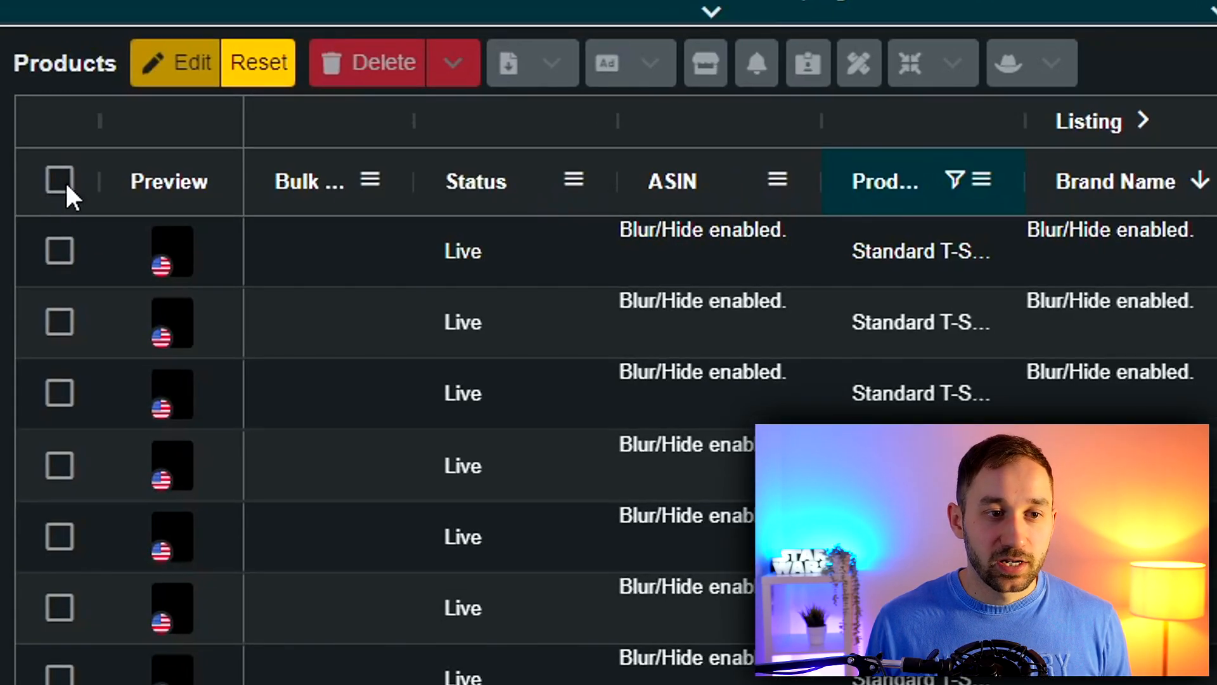
Select all filtered products and export their ASINs for Amazon Advertising as a CSV file
left_click(65, 181)
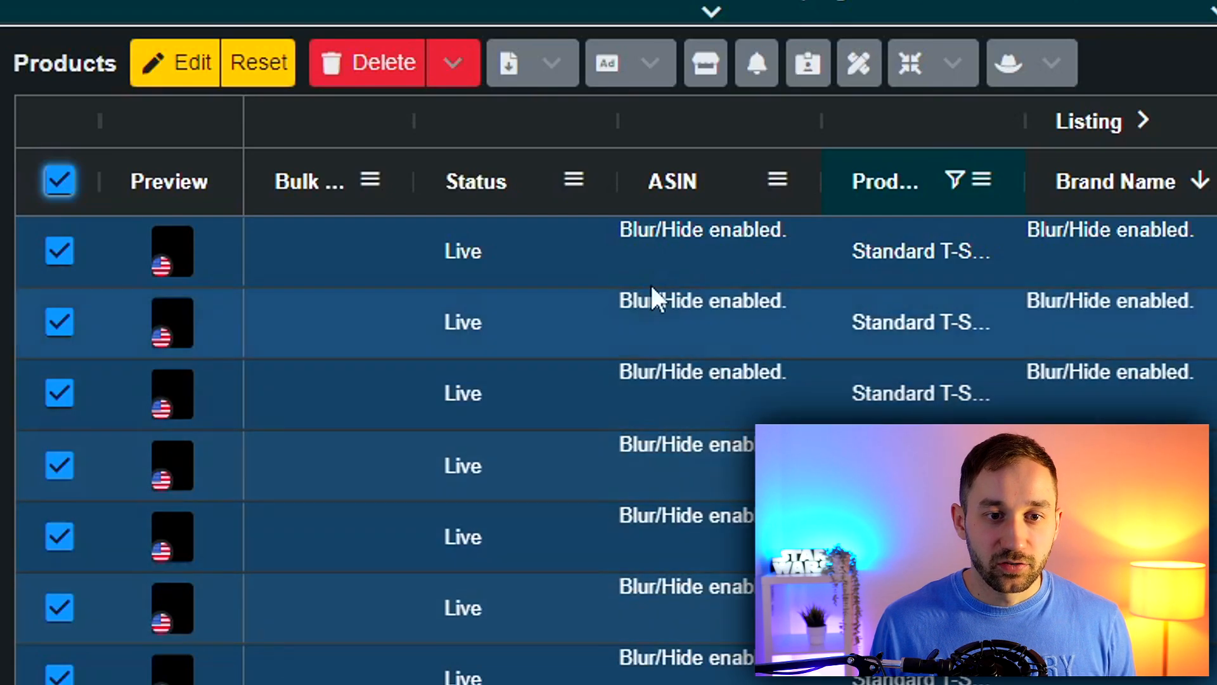
left_click(538, 74)
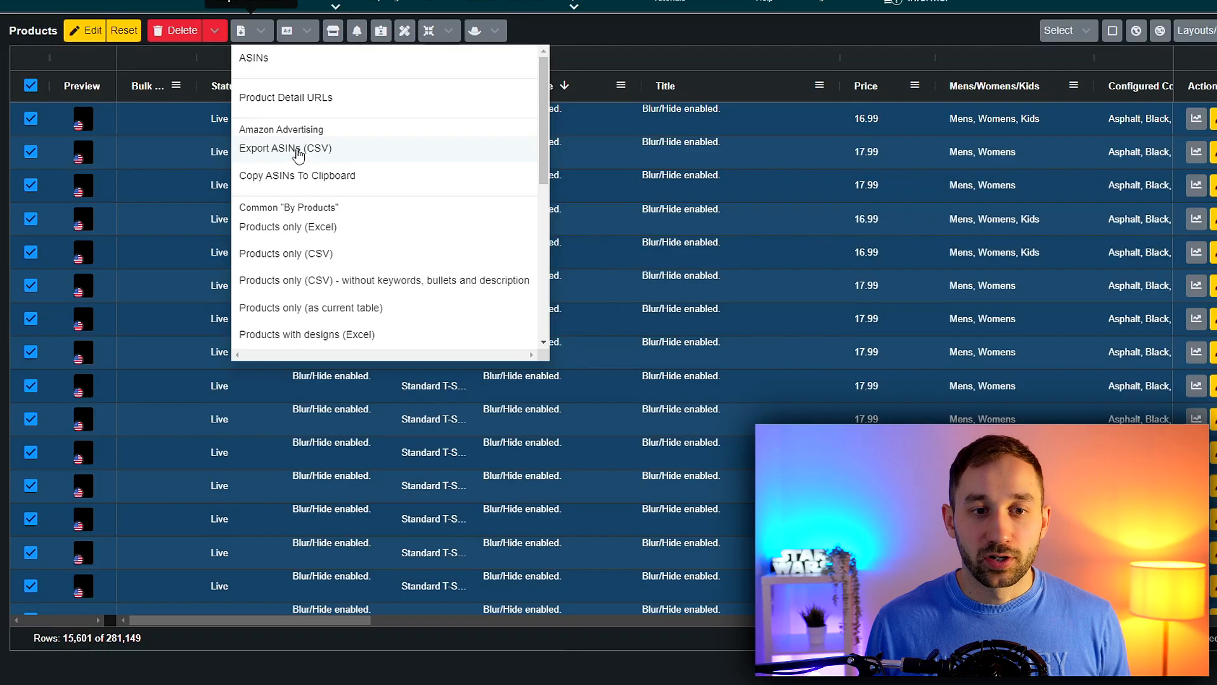
left_click(641, 325)
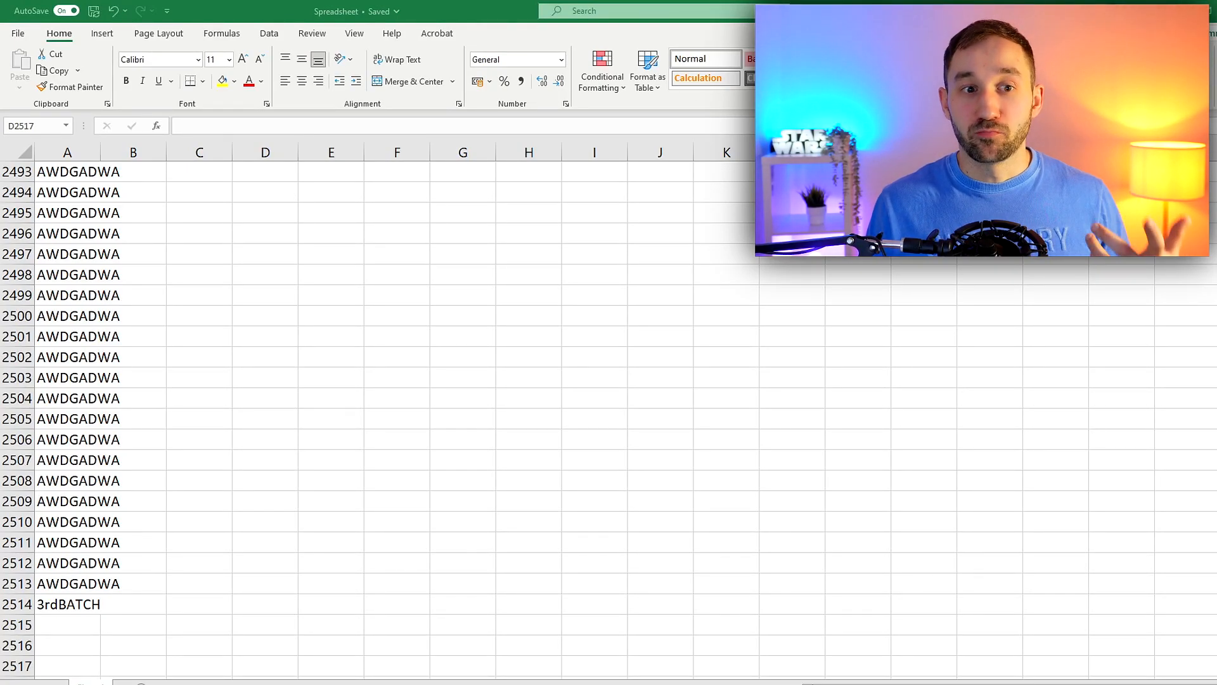
In the ASIN spreadsheet in Excel, check the end of column A and go to row 1000, where the first batch ends
left_click(64, 591)
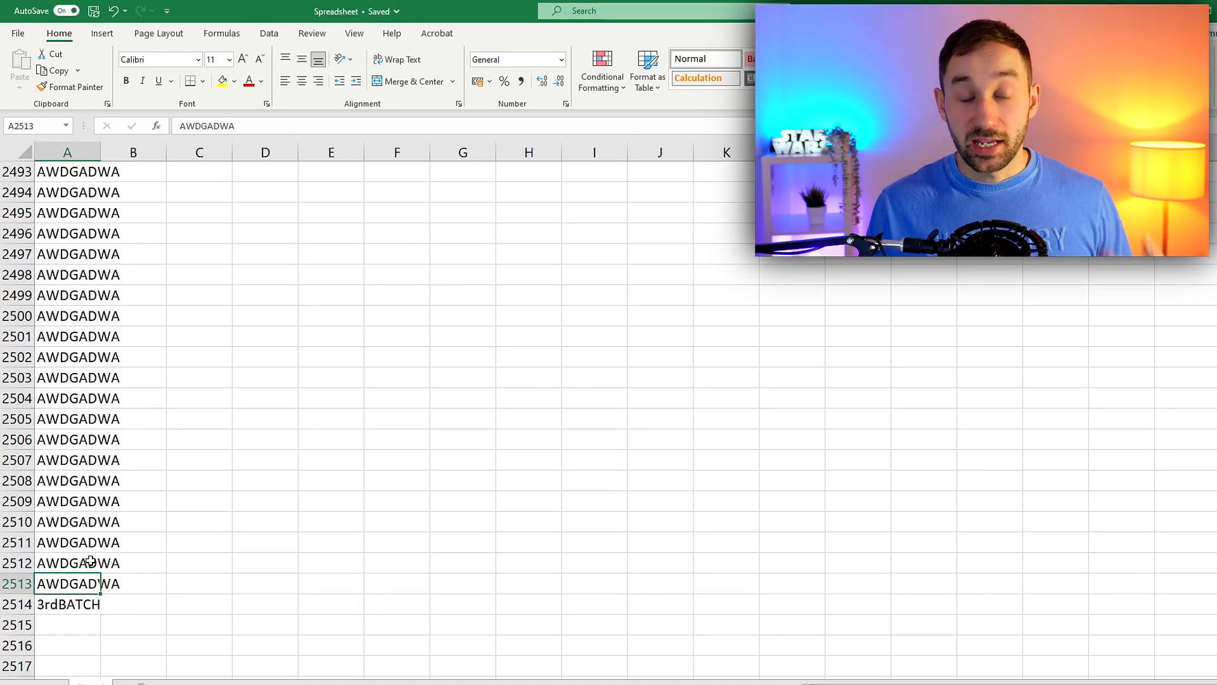
left_click(58, 606)
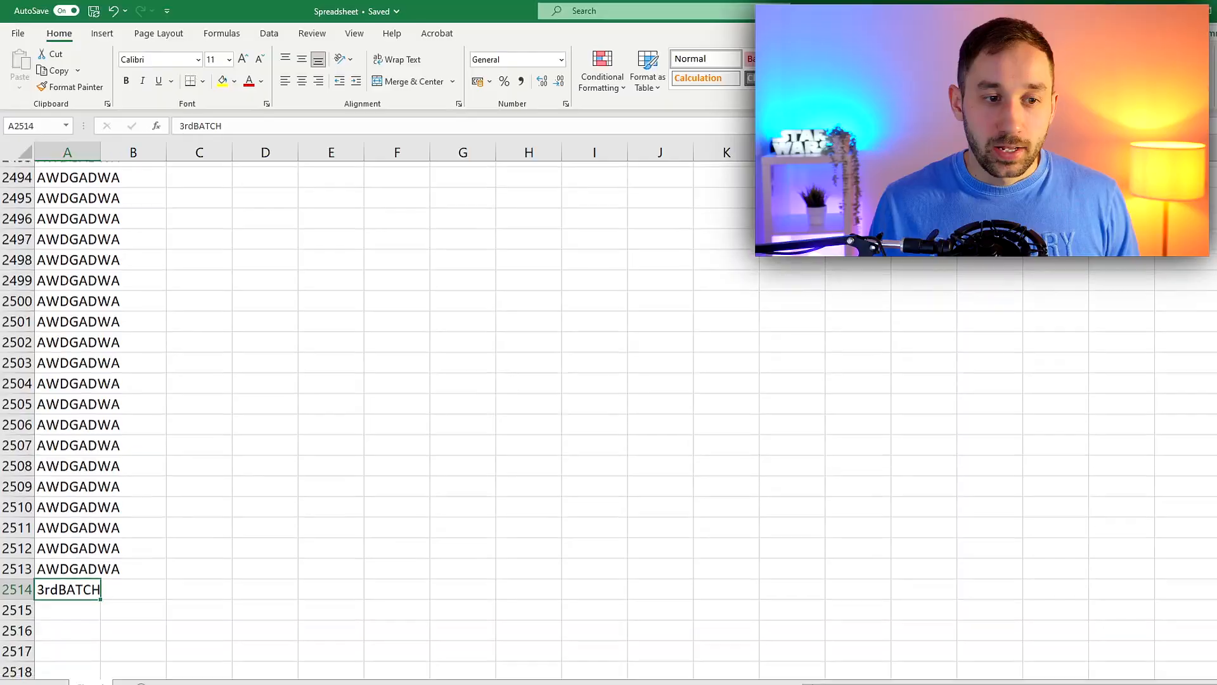
scroll(609, 421, "up", 20)
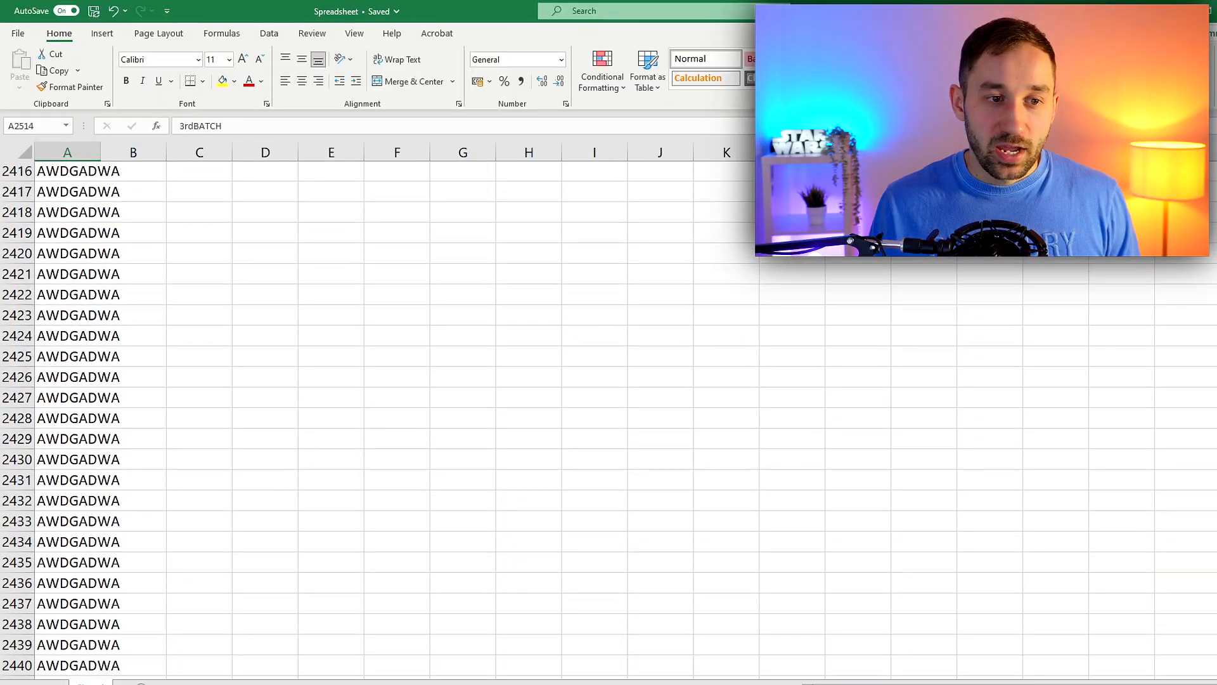
scroll(961, 329, "up", 20)
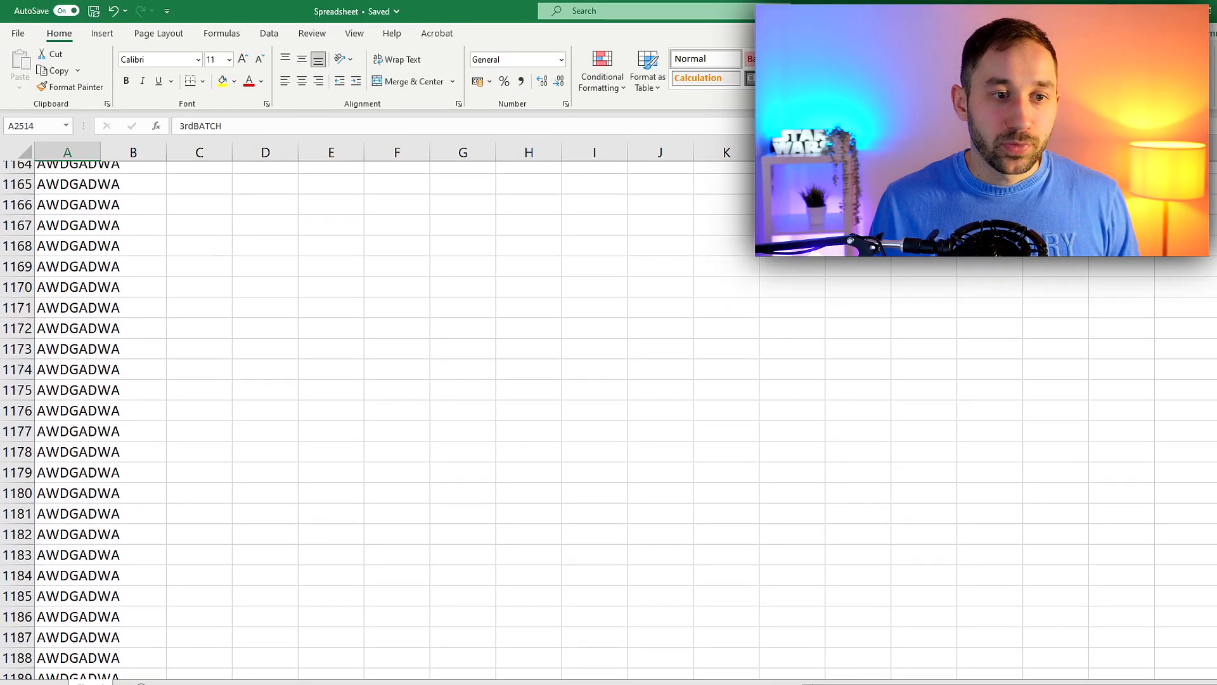
scroll(55, 222, "down", 1)
left_click(37, 125)
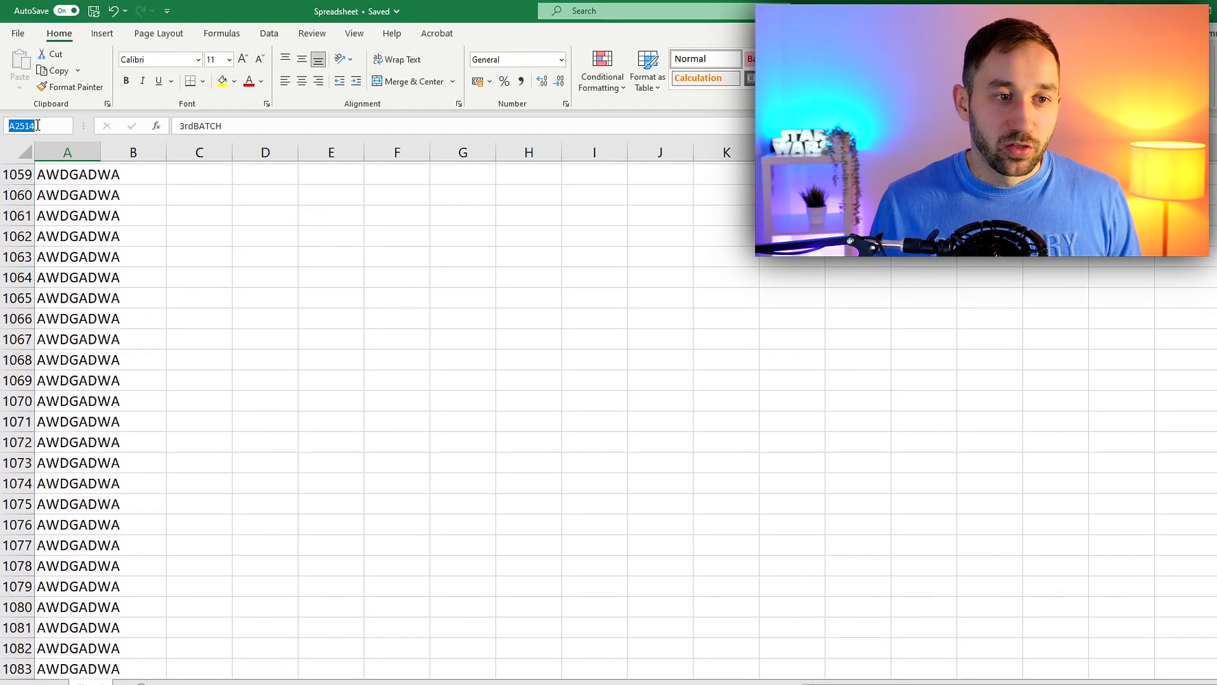
left_click_drag(37, 125, 14, 124)
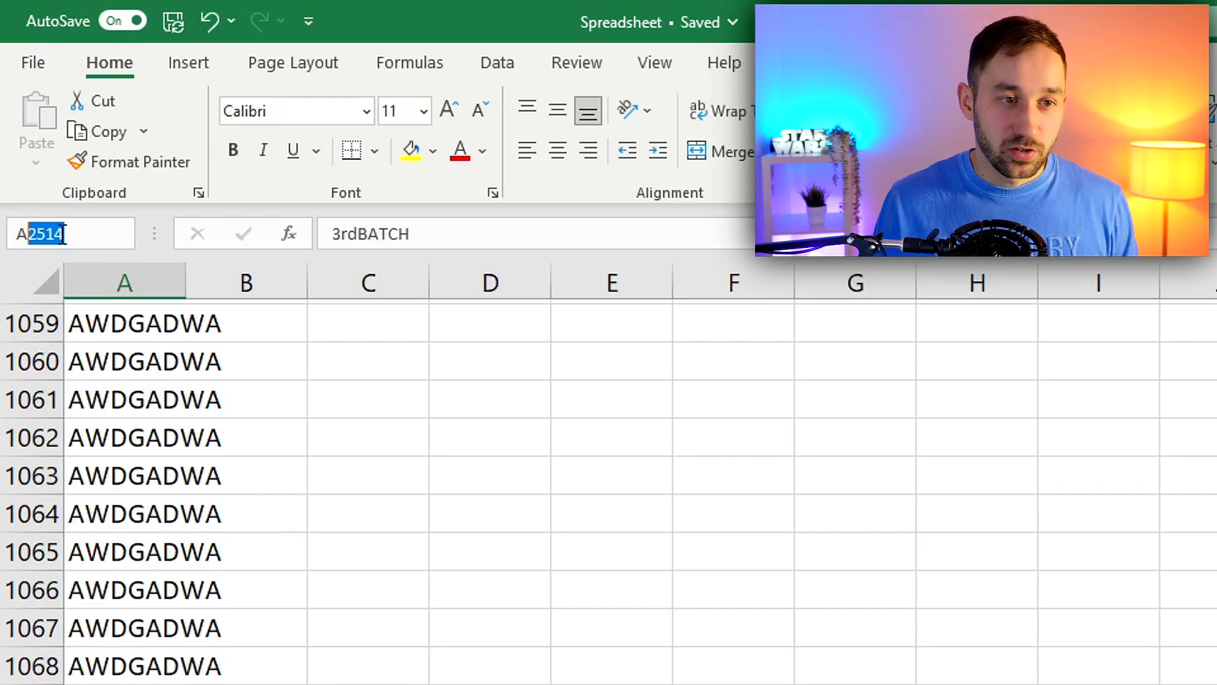
type("1000")
key("Return")
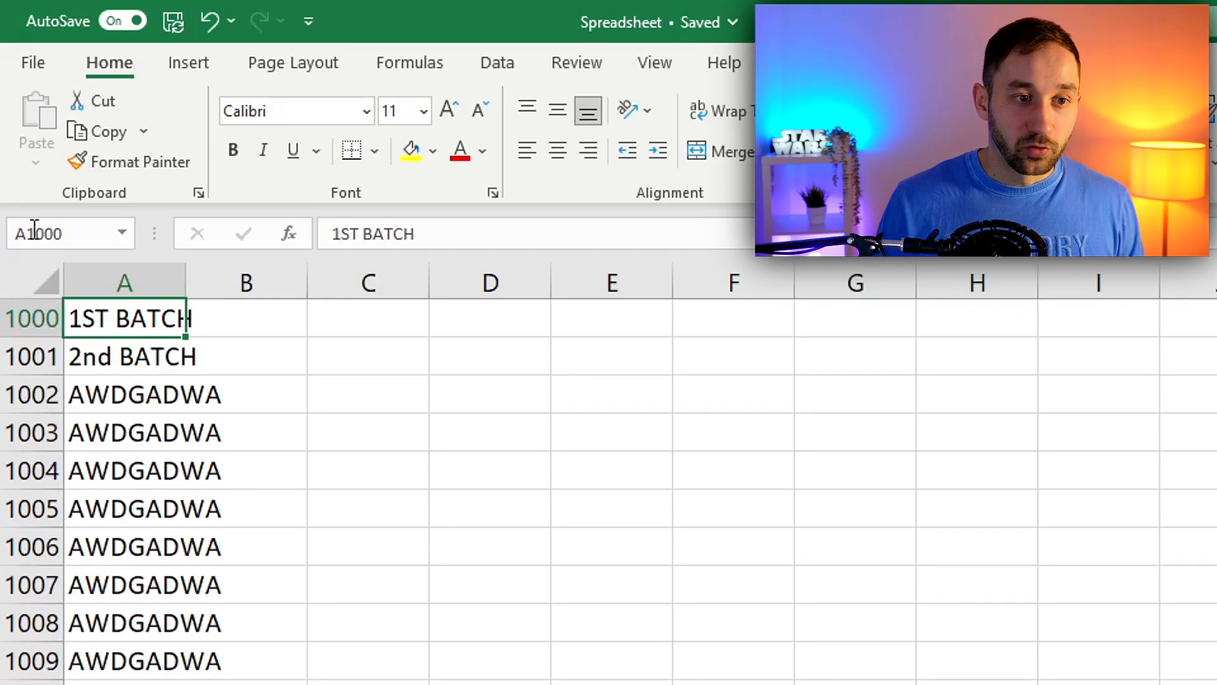
scroll(66, 388, "down", 1)
scroll(76, 388, "up", 2)
left_click(250, 426)
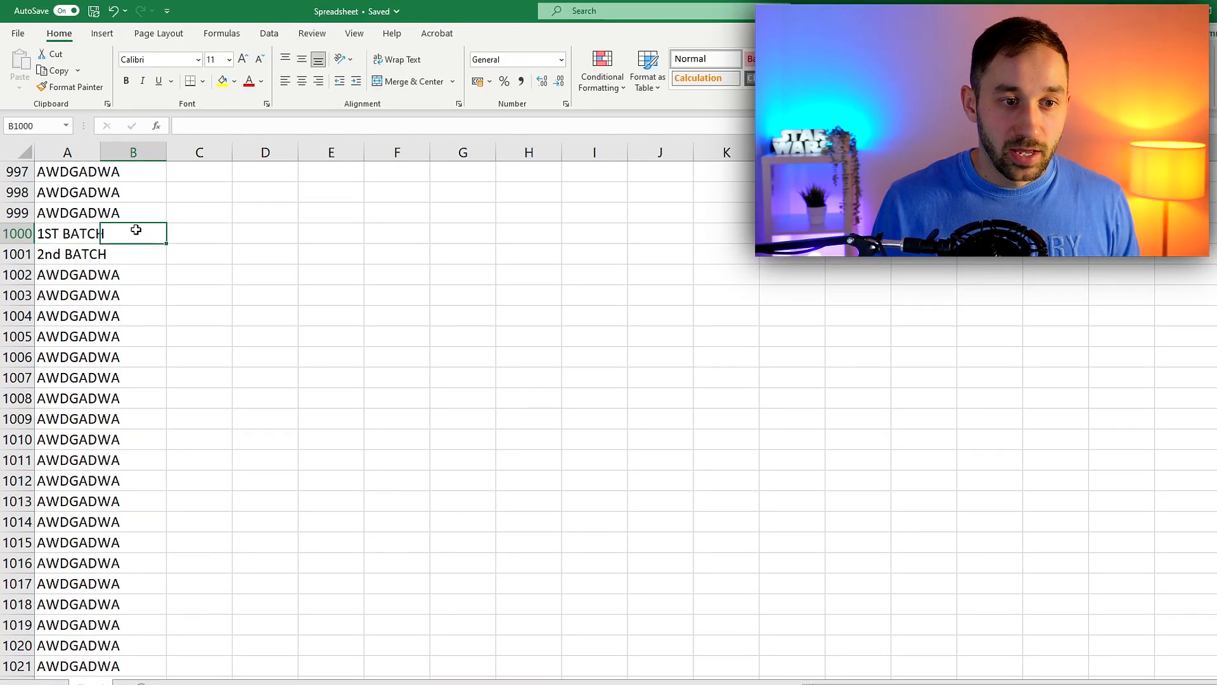
Clear all entries in column A from A1001 down to the end of the list and save the spreadsheet
left_click(60, 253)
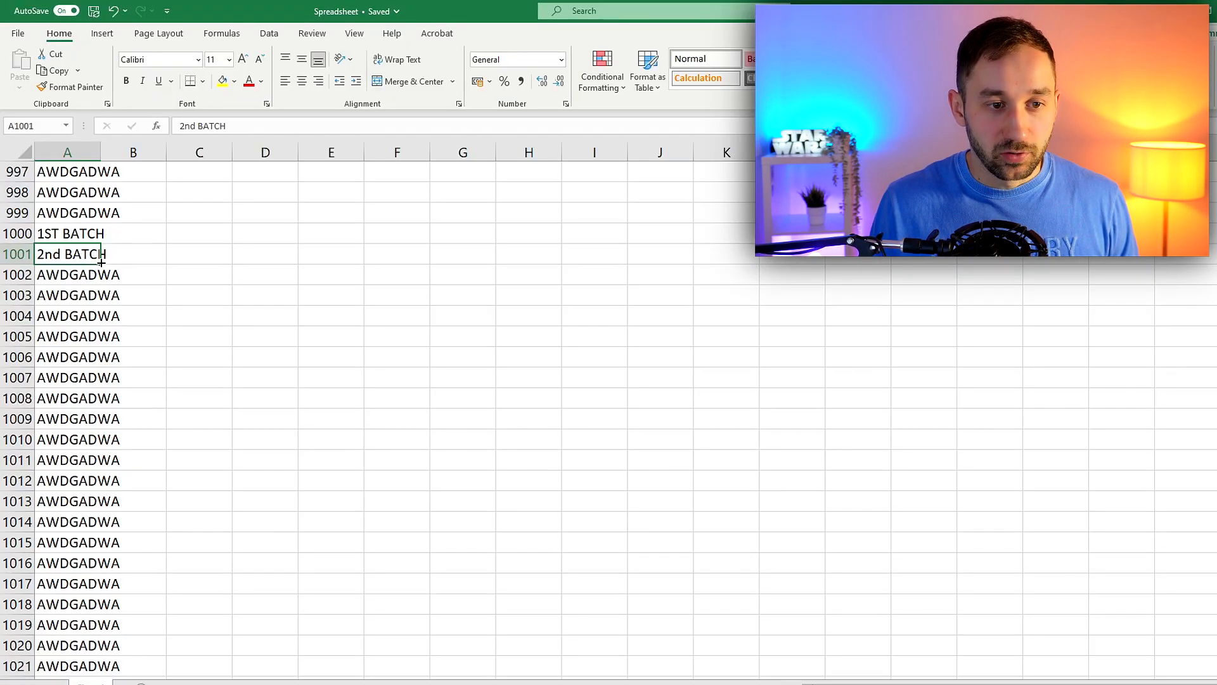
double_click(102, 262)
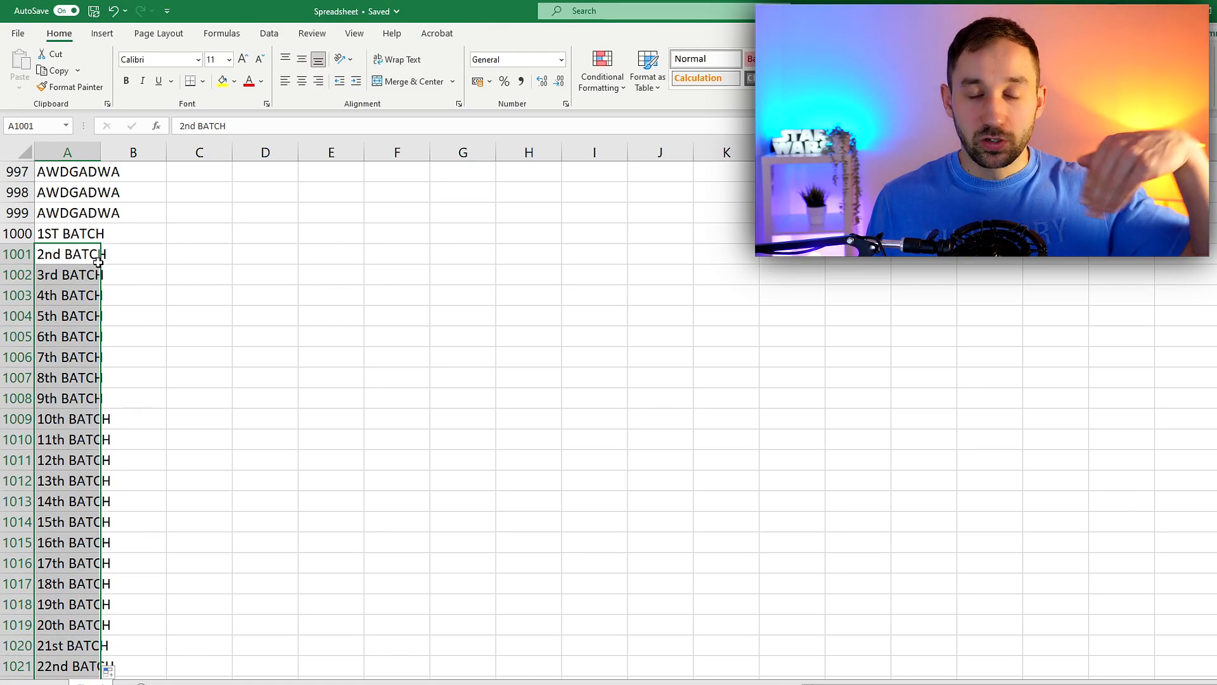
key("Delete")
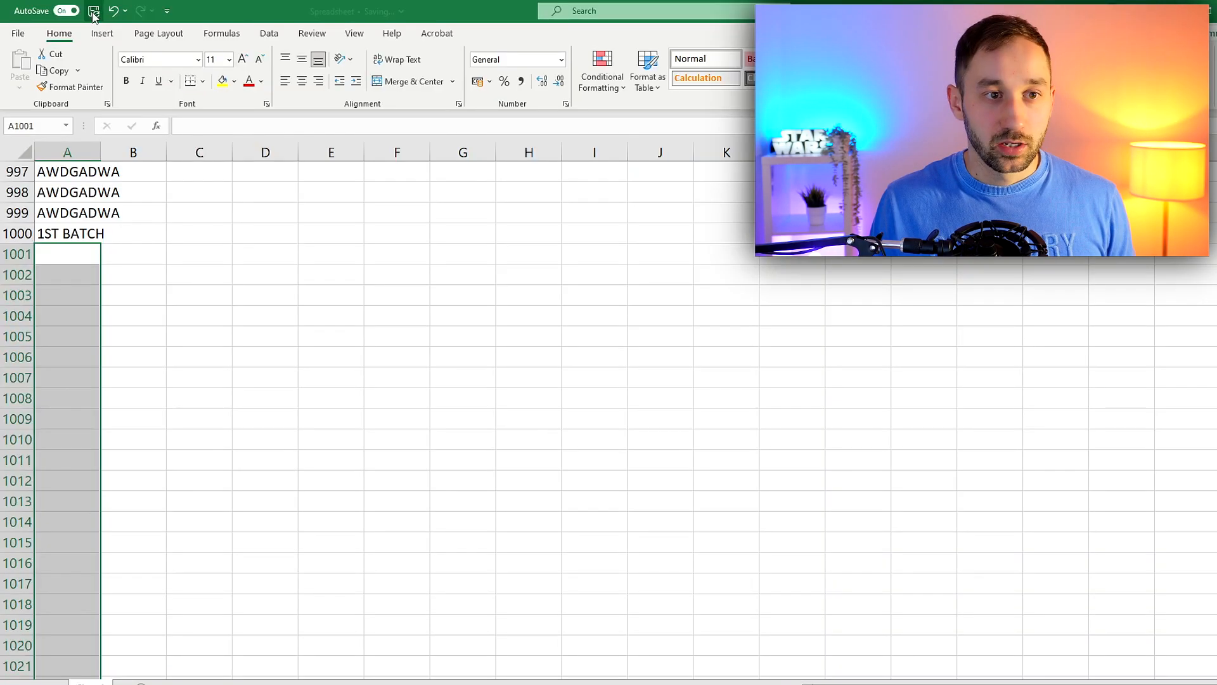
left_click(251, 32)
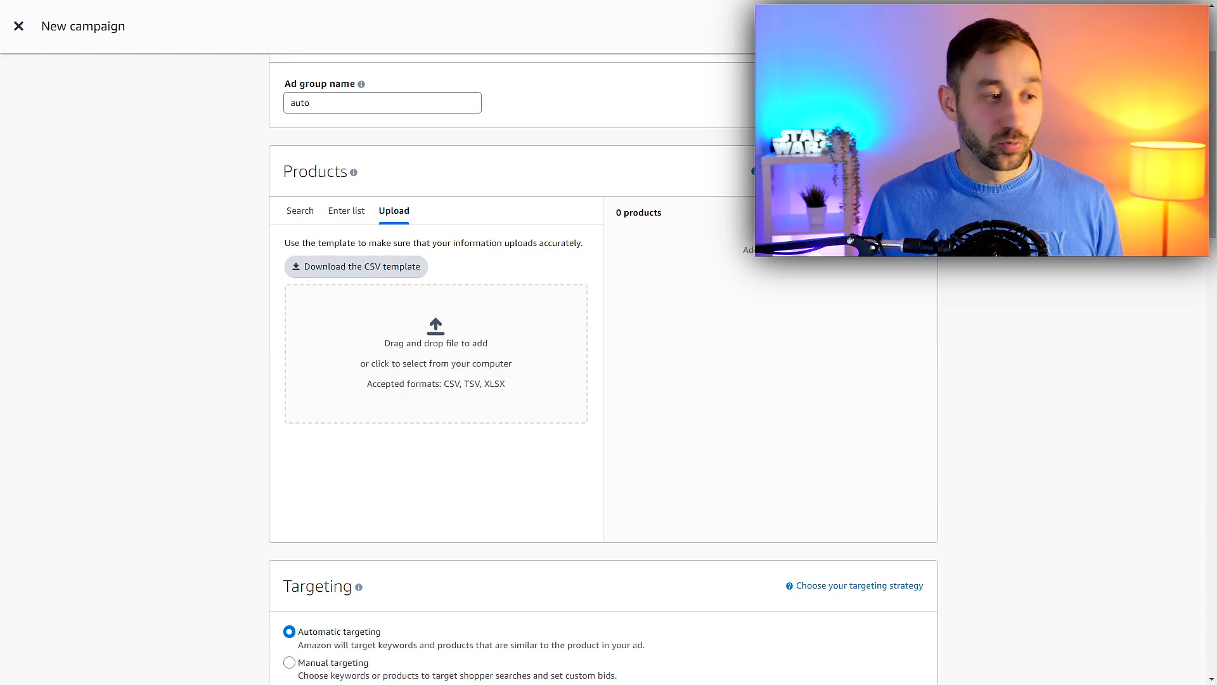
Switch to the new Amazon campaign and upload the spreadsheet file with the first batch of ASINs to its Products section
left_click_drag(0, 545, 399, 373)
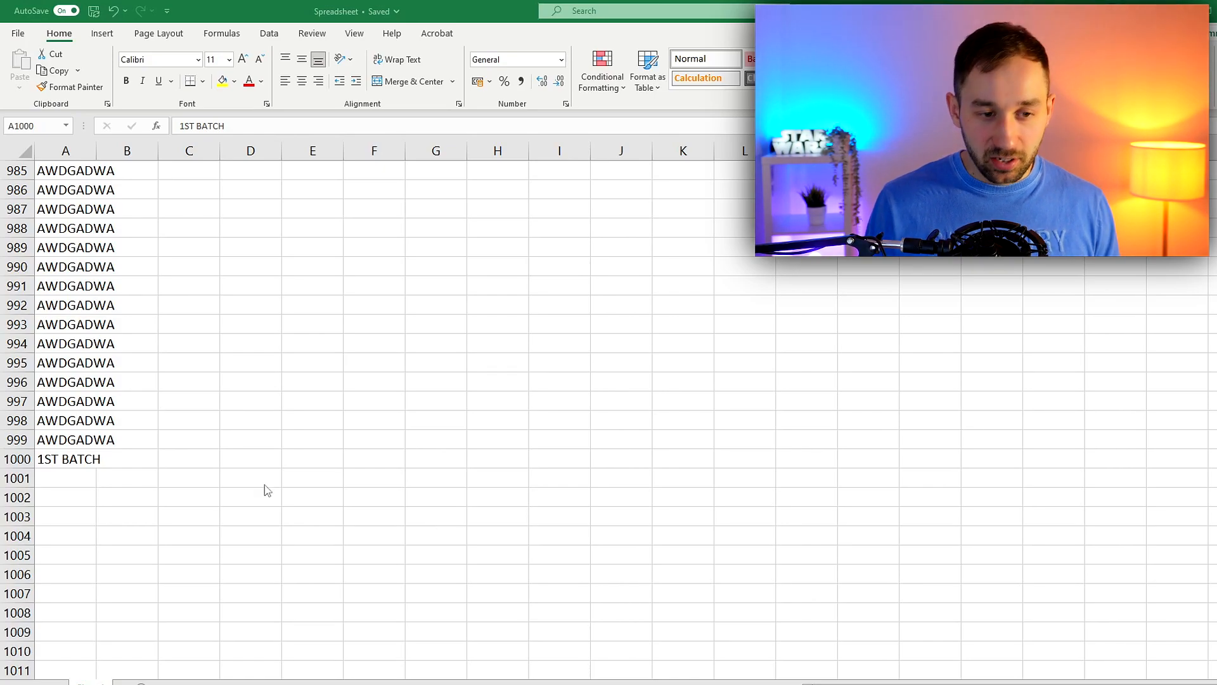
Back in Excel, undo the last two actions to restore the cleared ASINs from A1001 down
left_click(86, 467)
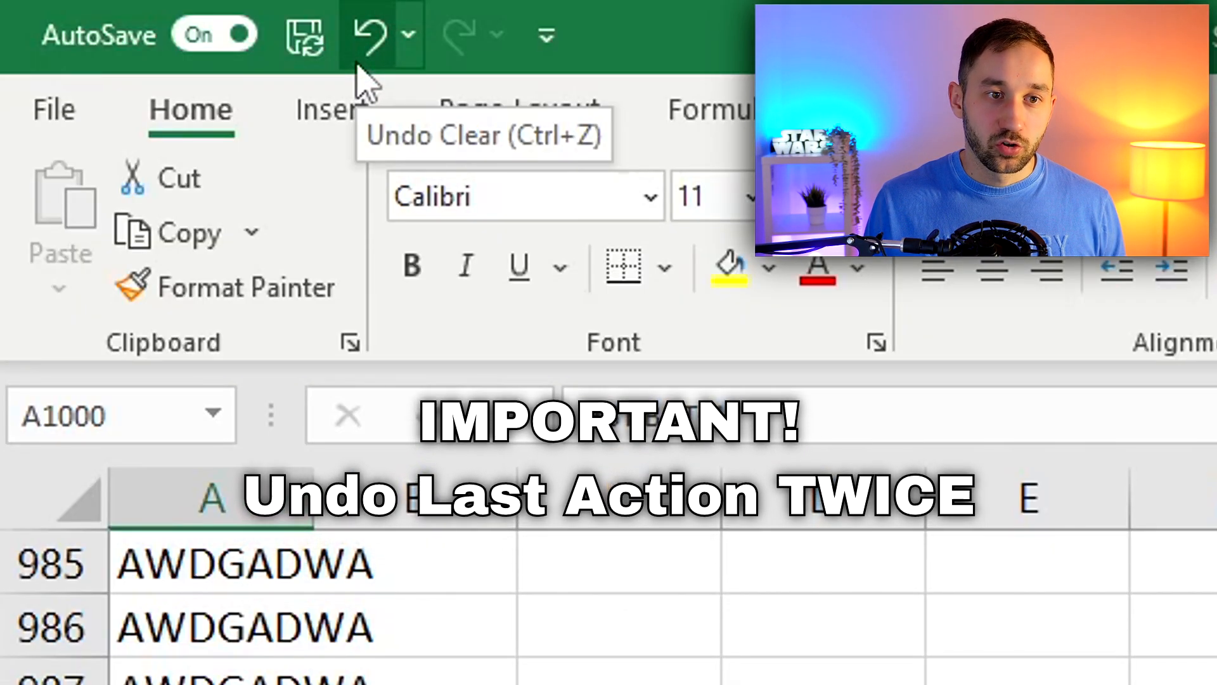
left_click(363, 64)
left_click(363, 63)
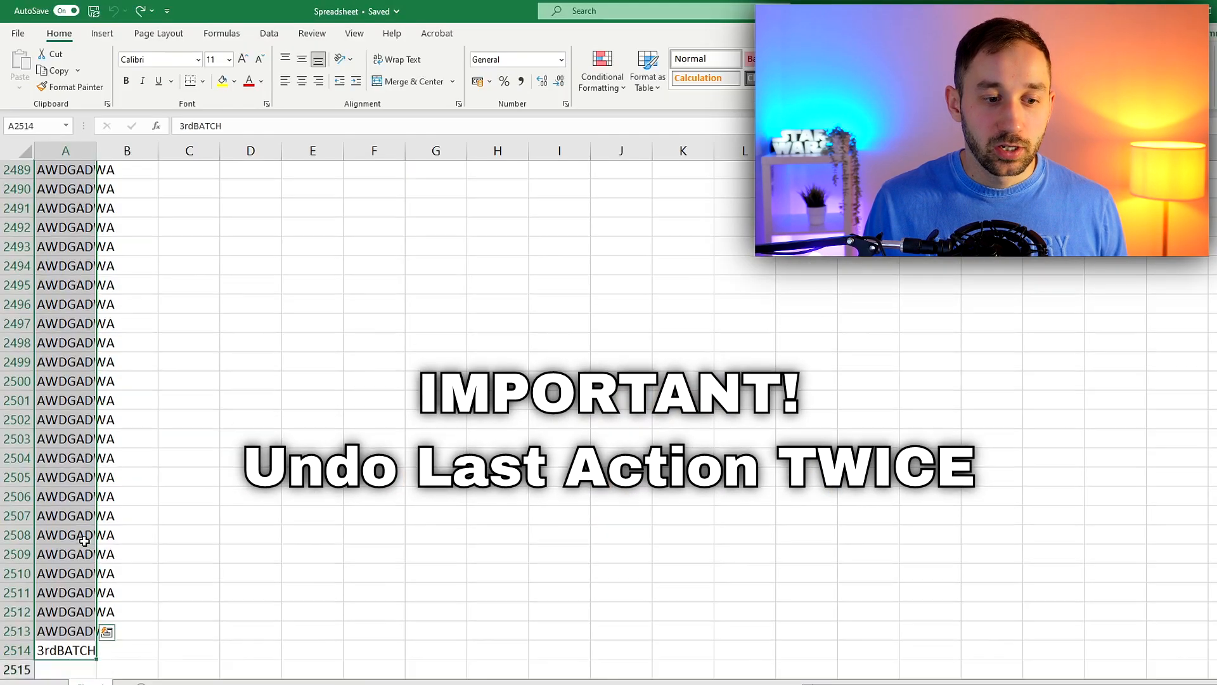
Delete the first batch in cells A1 to A1000, shifting the remaining cells up
scroll(85, 540, "down", 3)
left_click_drag(1216, 656, 1216, 357)
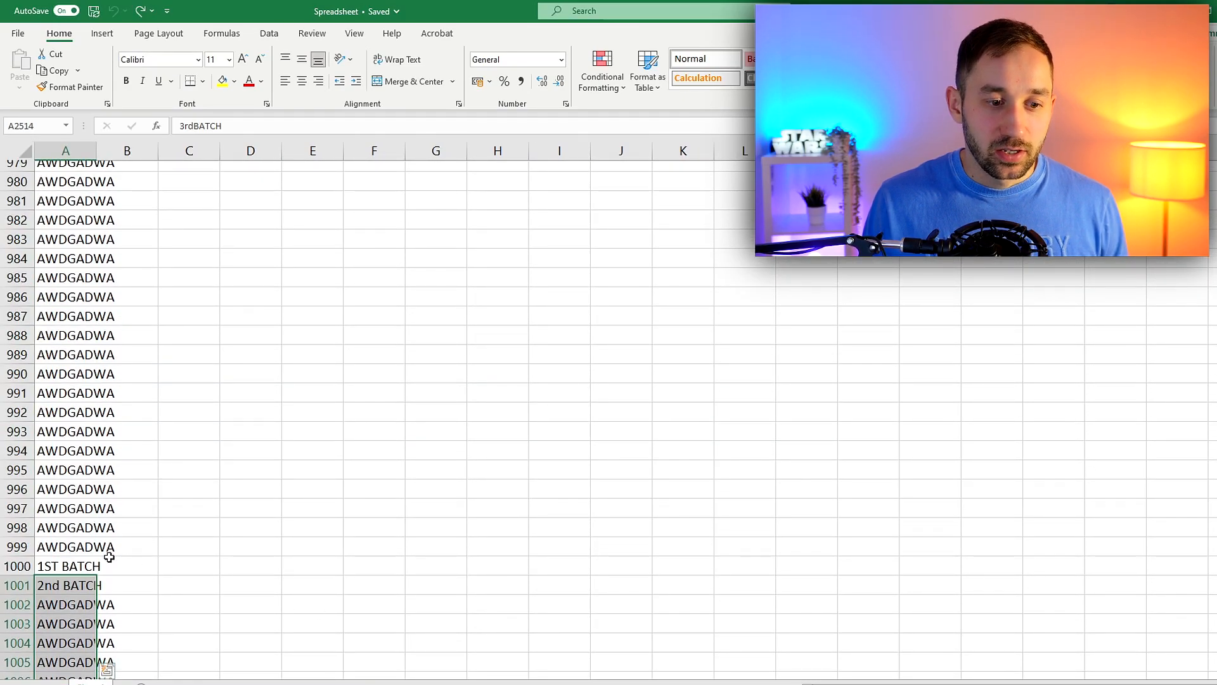
left_click(79, 568)
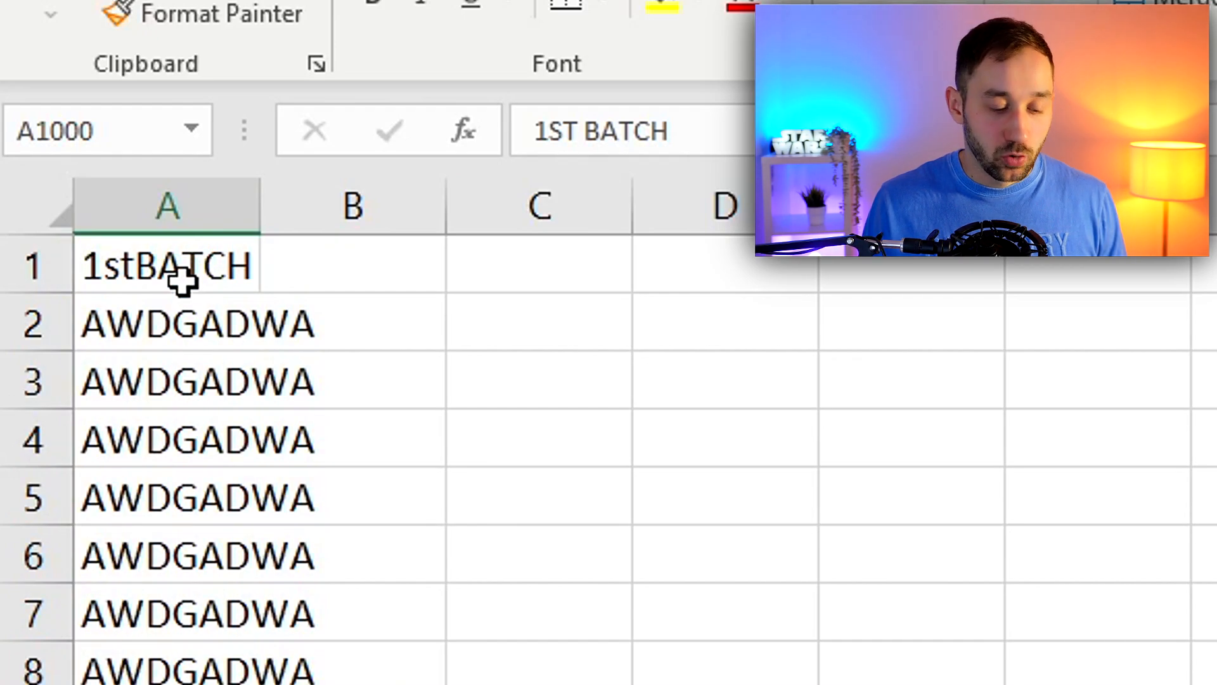
left_click(150, 268, "shift")
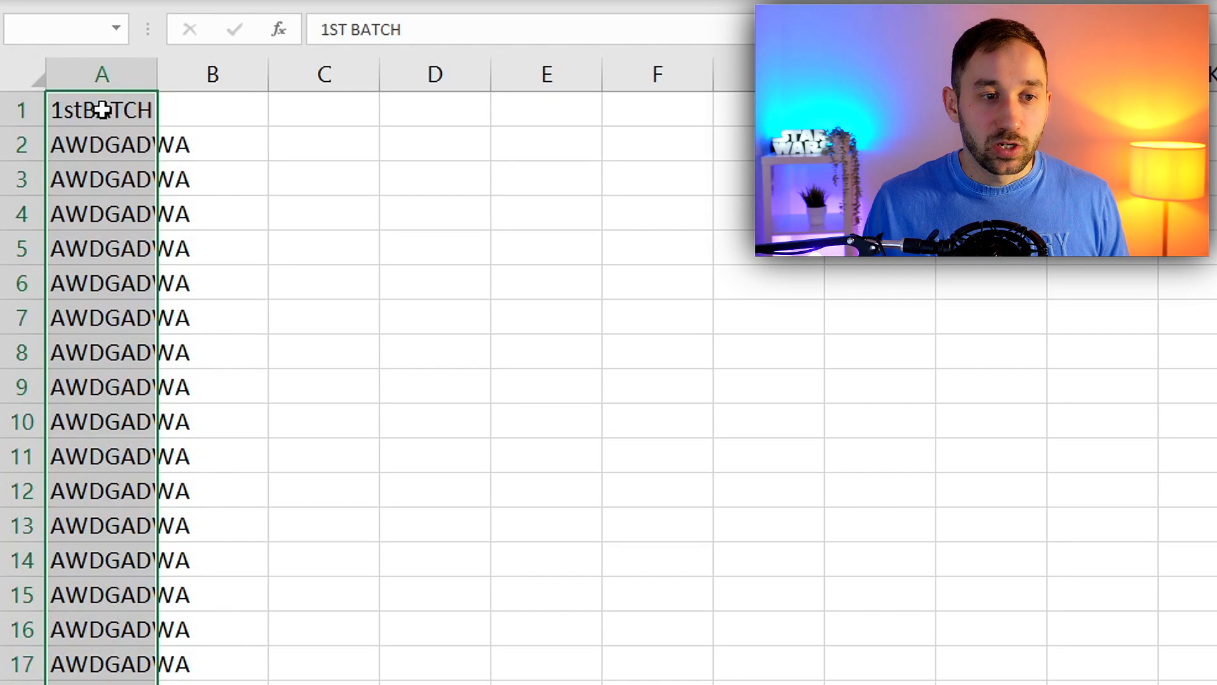
right_click(115, 138)
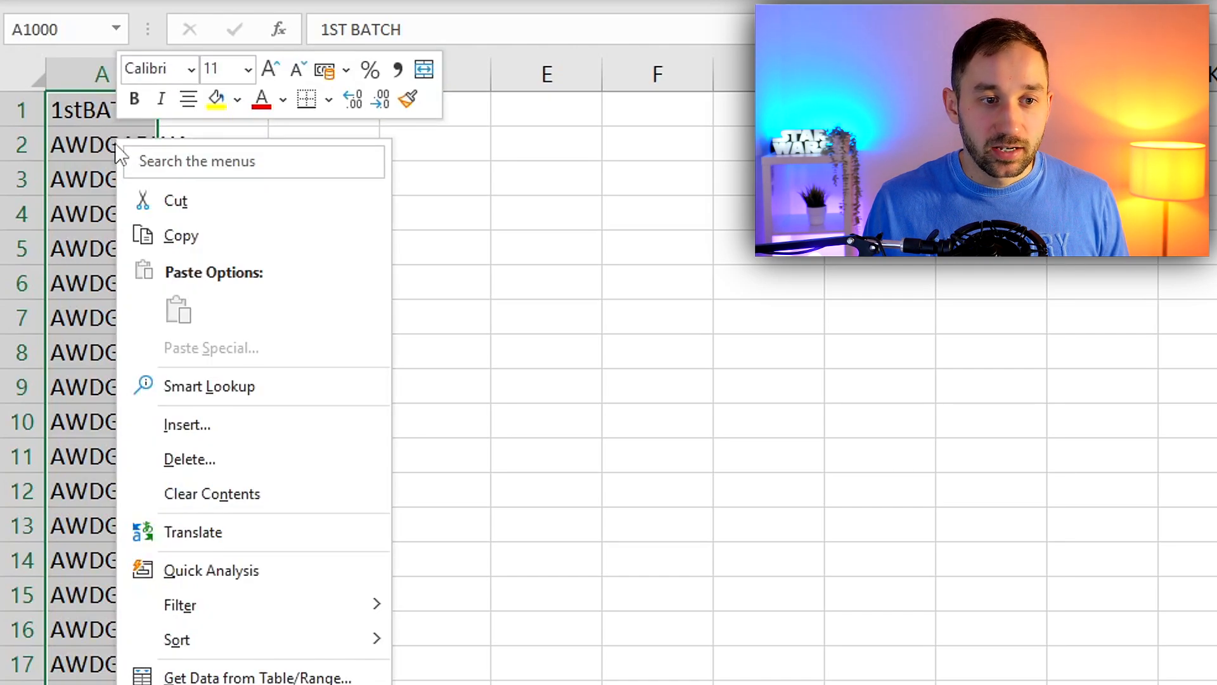
left_click(185, 459)
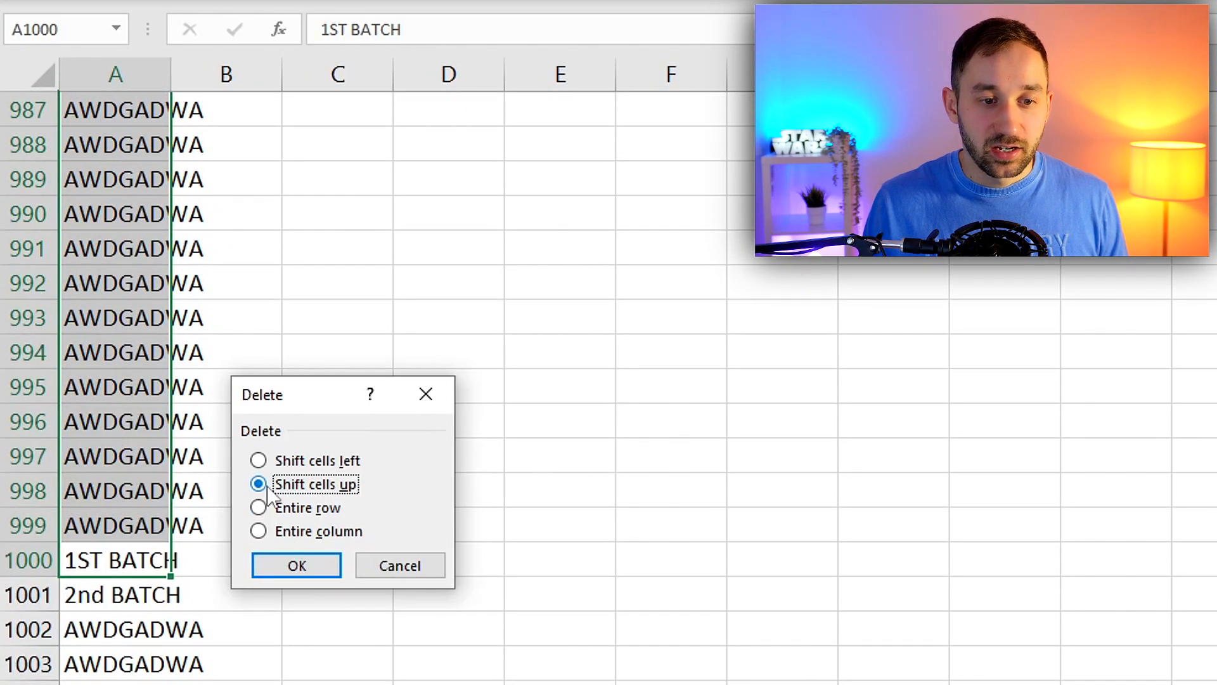
left_click(297, 566)
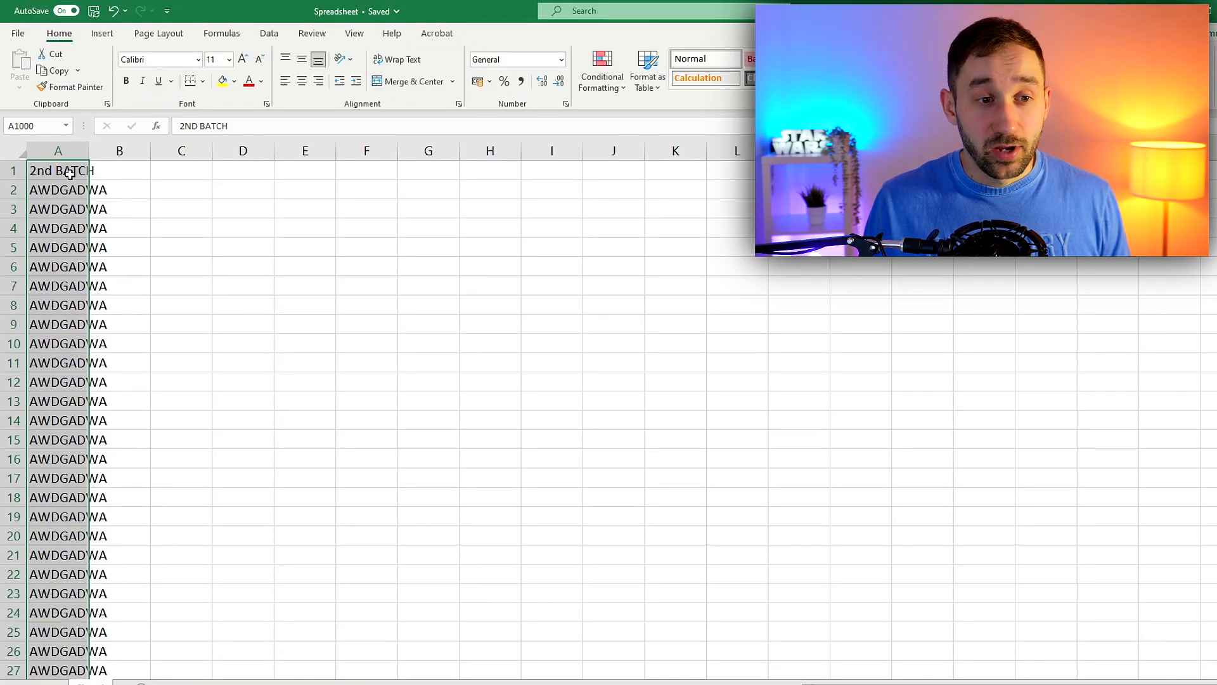
Go to the end of the second batch at row 1000 and clear all entries in column A from A1001 down
scroll(423, 419, "down", 20)
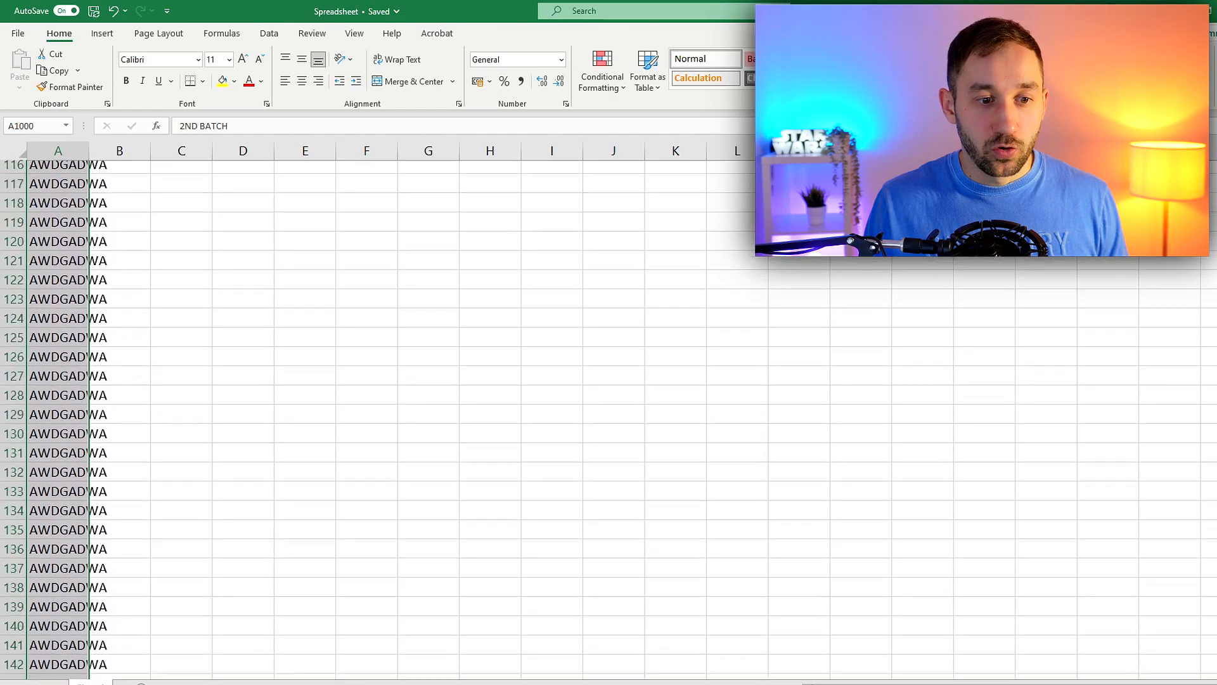
scroll(408, 589, "down", 20)
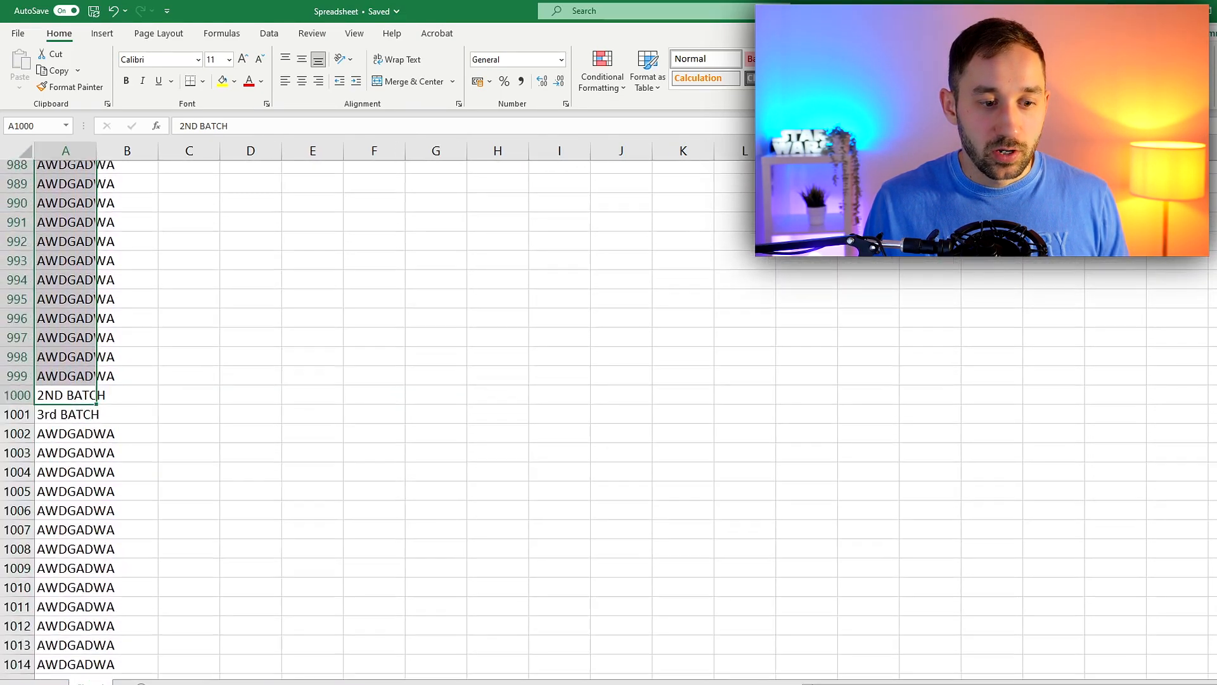
scroll(408, 588, "up", 17)
scroll(408, 588, "down", 2)
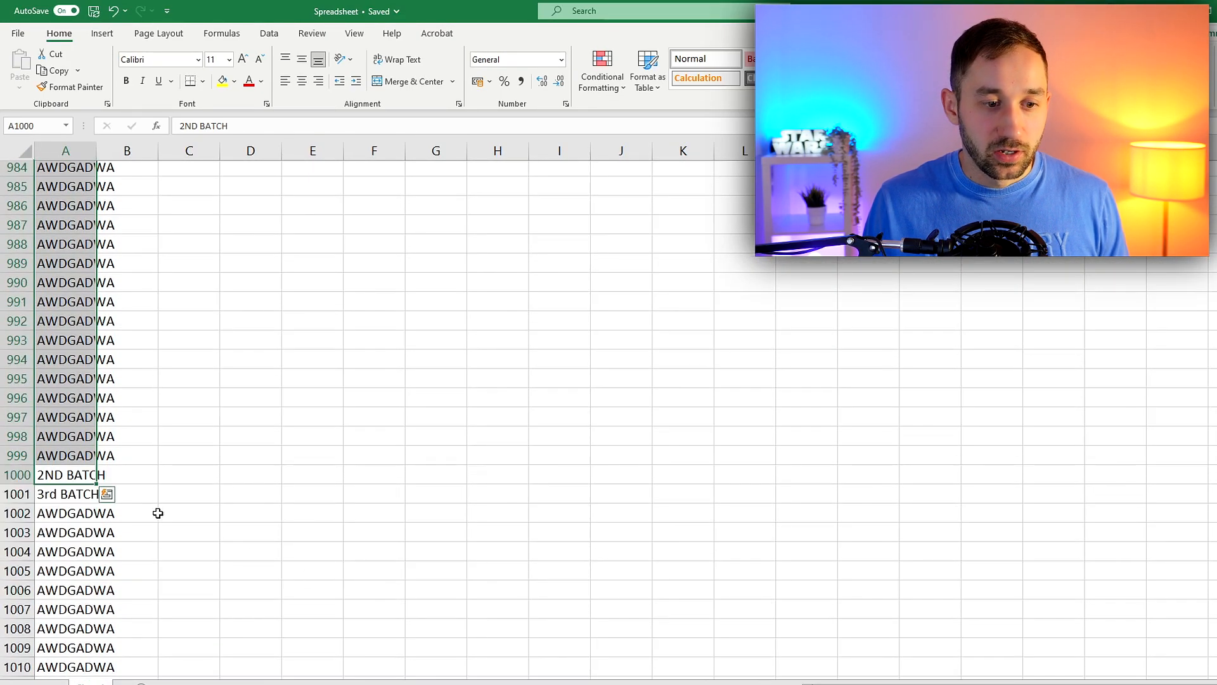
left_click(143, 513)
left_click(65, 497)
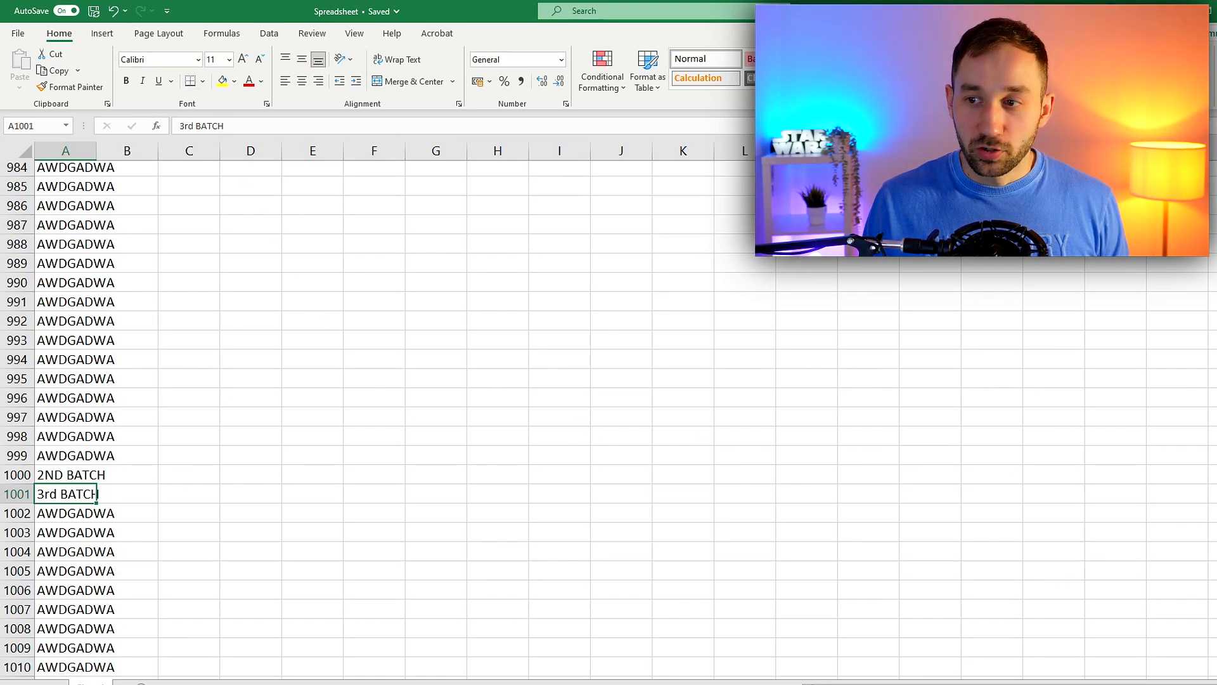
double_click(95, 504)
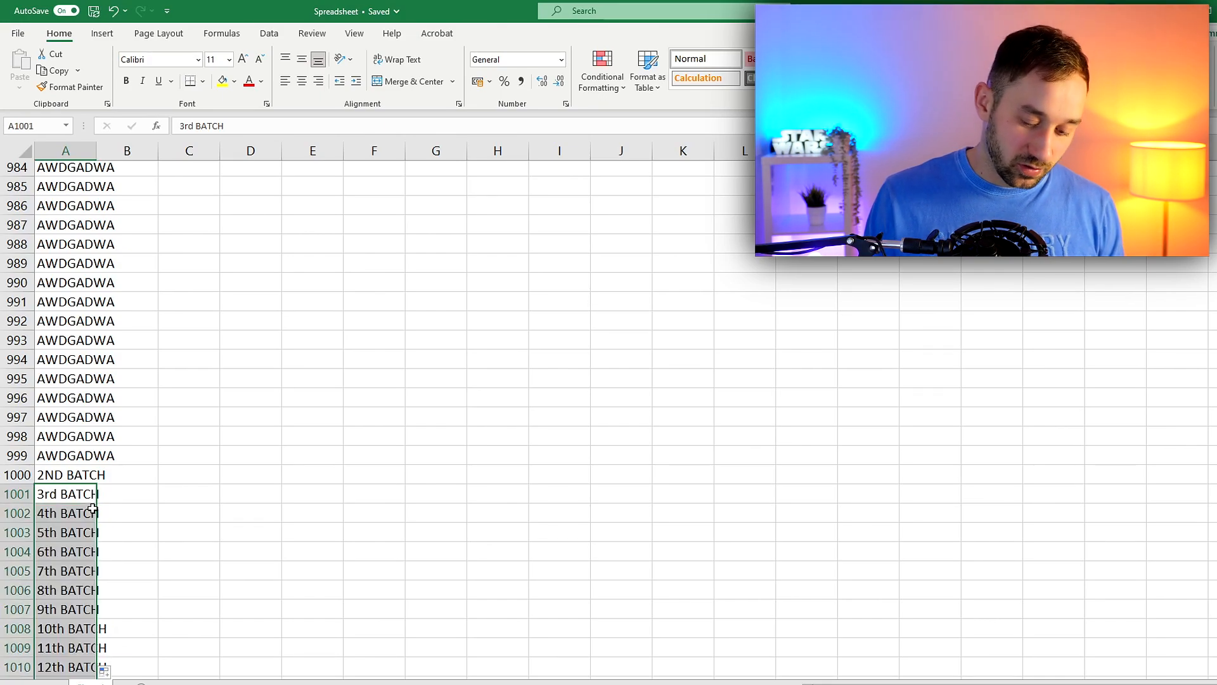
key("Delete")
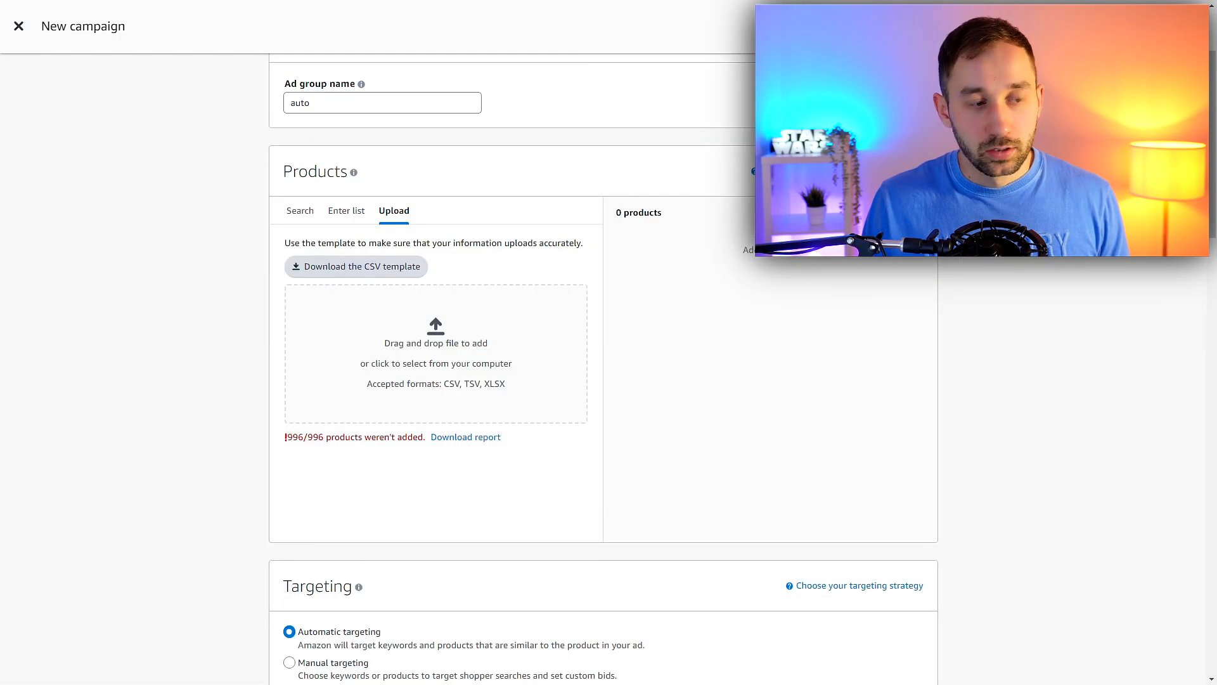
Switch to the Amazon campaign and upload Spreadsheet.xlsx with the second batch of ASINs to its Products section
left_click_drag(84, 613, 444, 355)
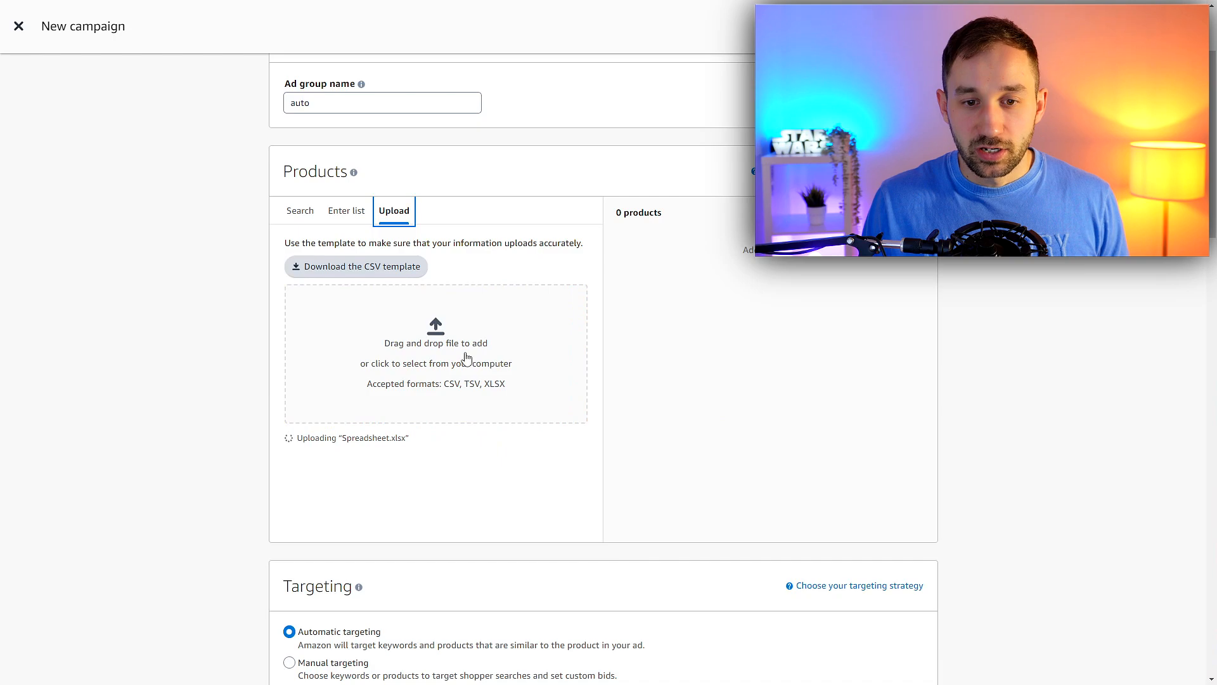
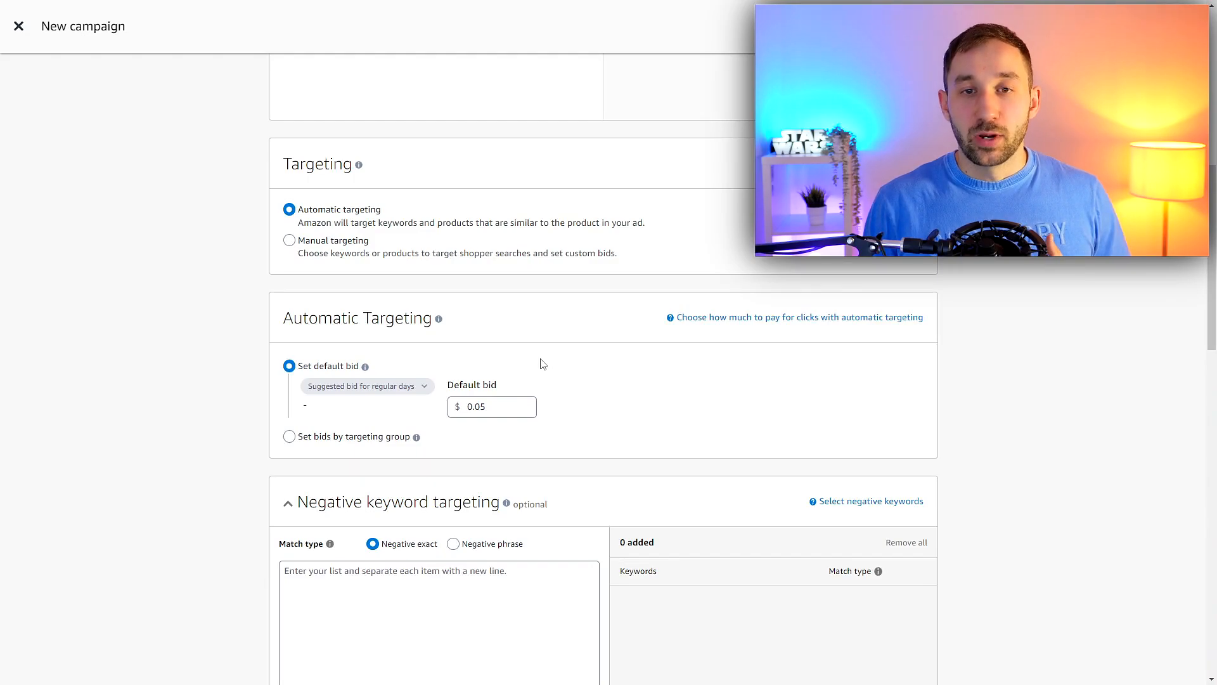
Set the default bid for automatic targeting to $0.80
left_click(498, 406)
key("BackSpace")
type("8")
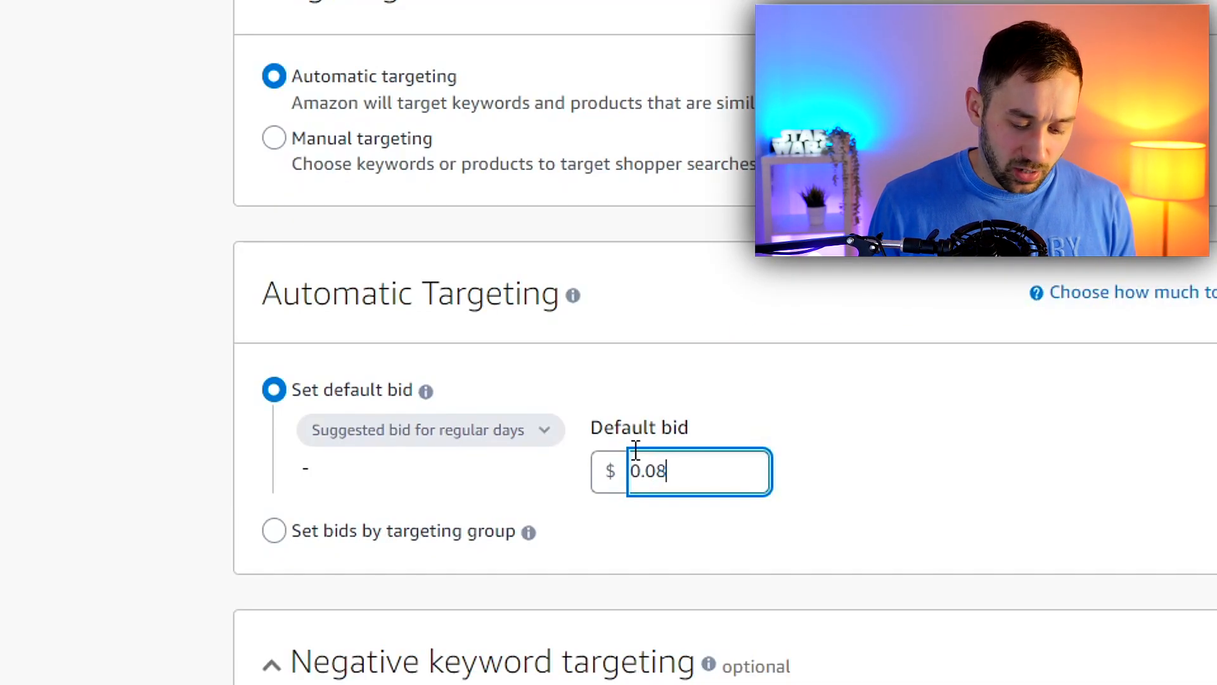
key("BackSpace")
type("9")
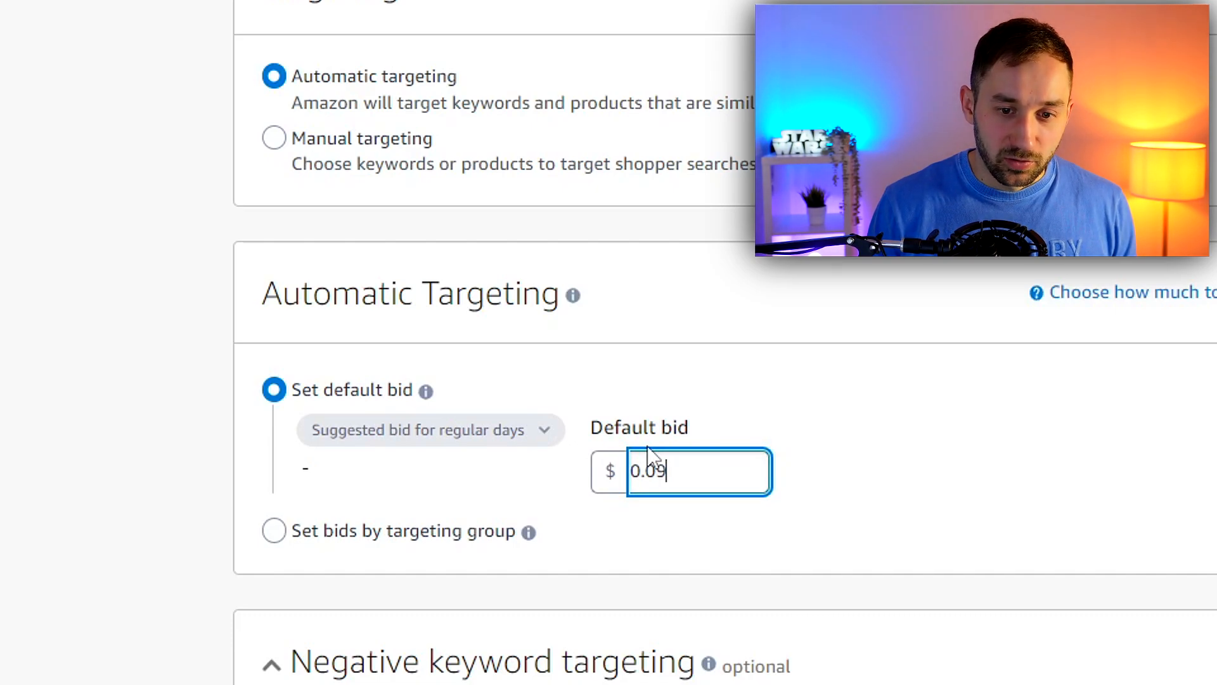
type("10")
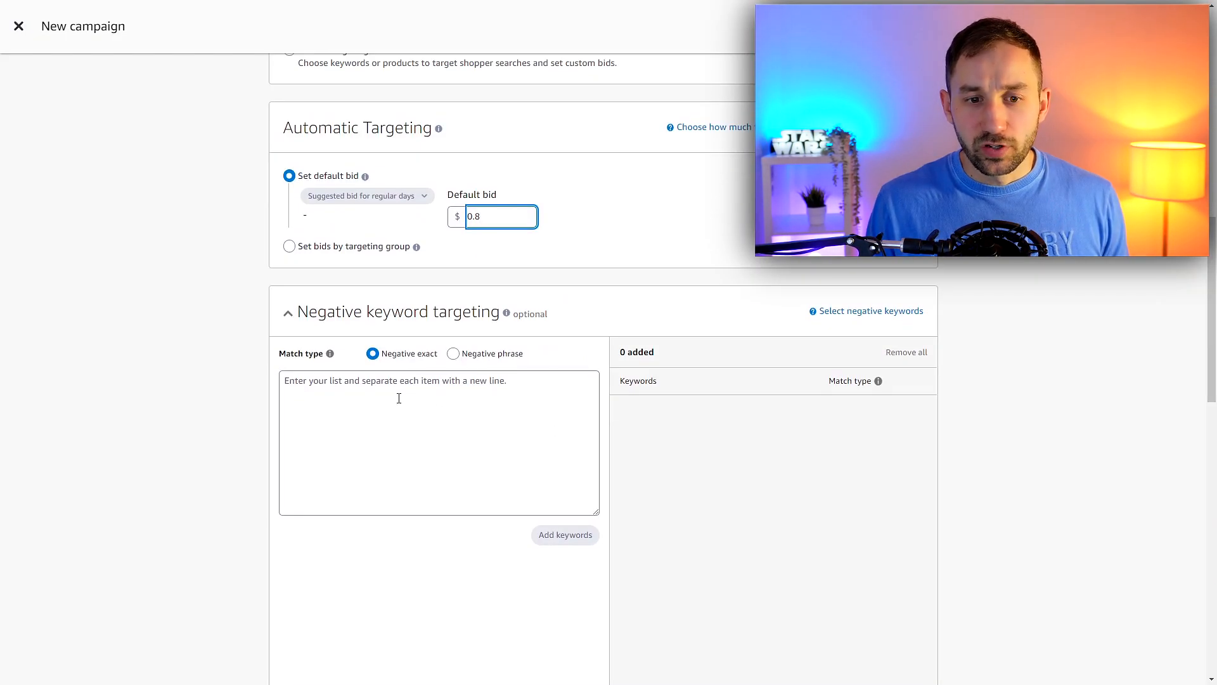
Set the campaign bidding strategy to "Dynamic bids - down only"
scroll(399, 398, "down", 8)
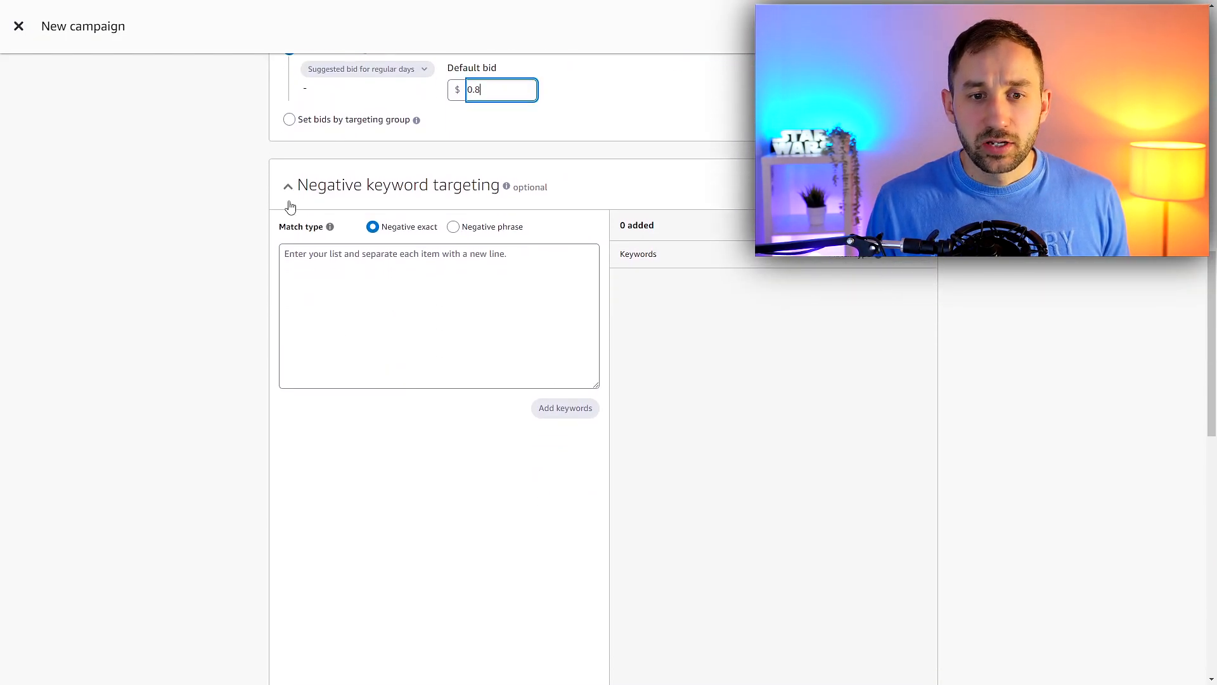
scroll(415, 390, "down", 1)
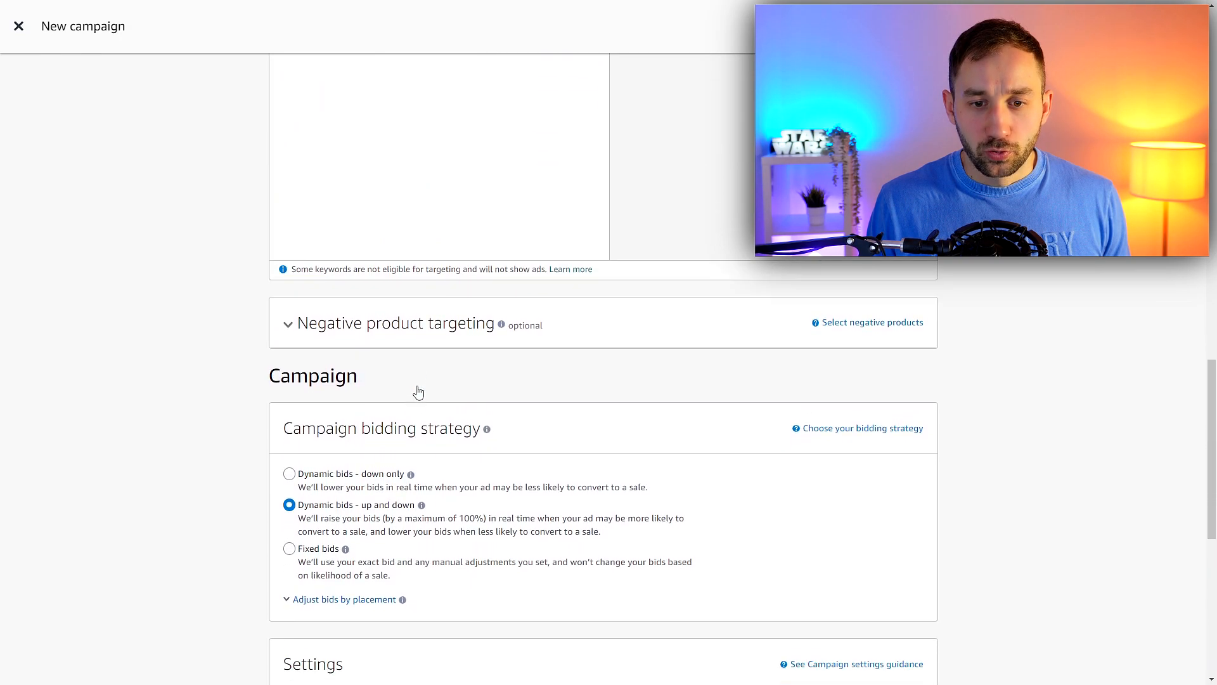
scroll(408, 391, "down", 4)
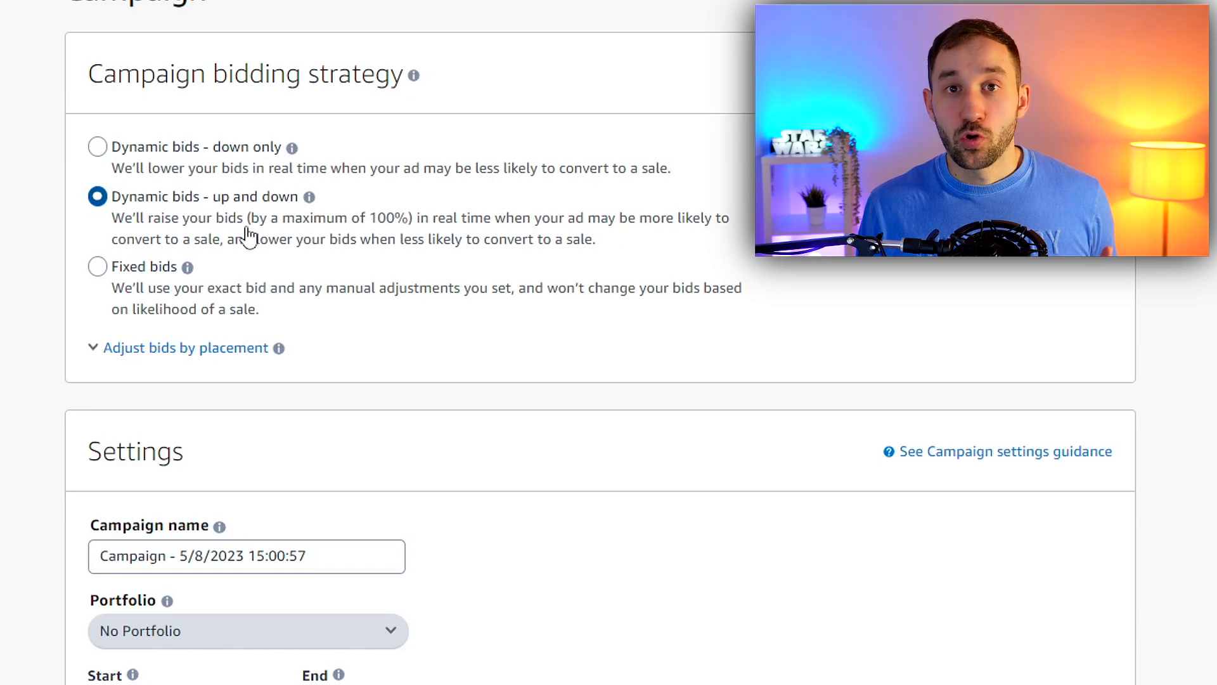
left_click_drag(252, 226, 406, 233)
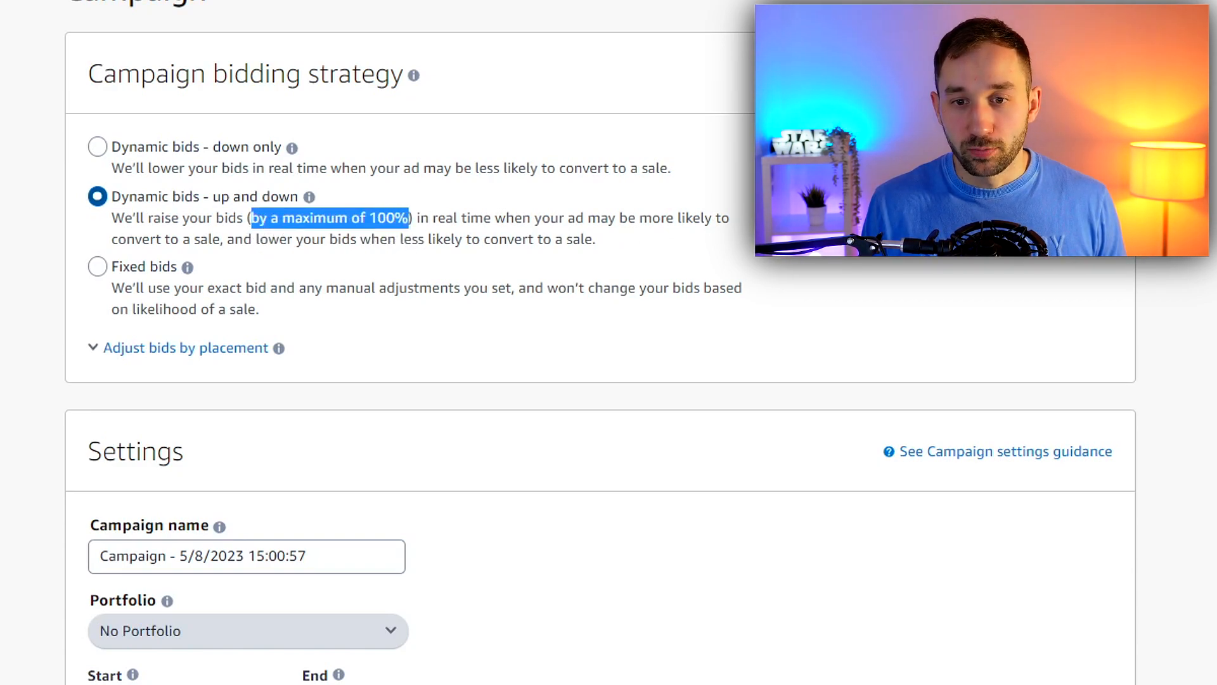
left_click(1213, 227)
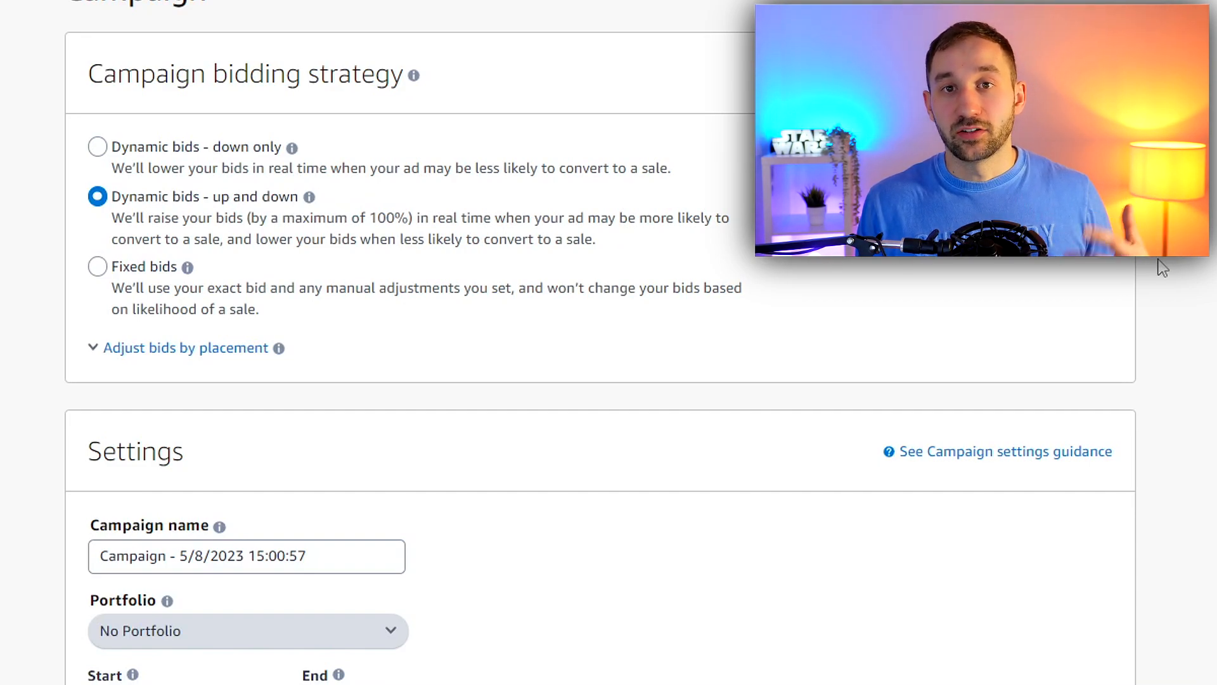
left_click(192, 159)
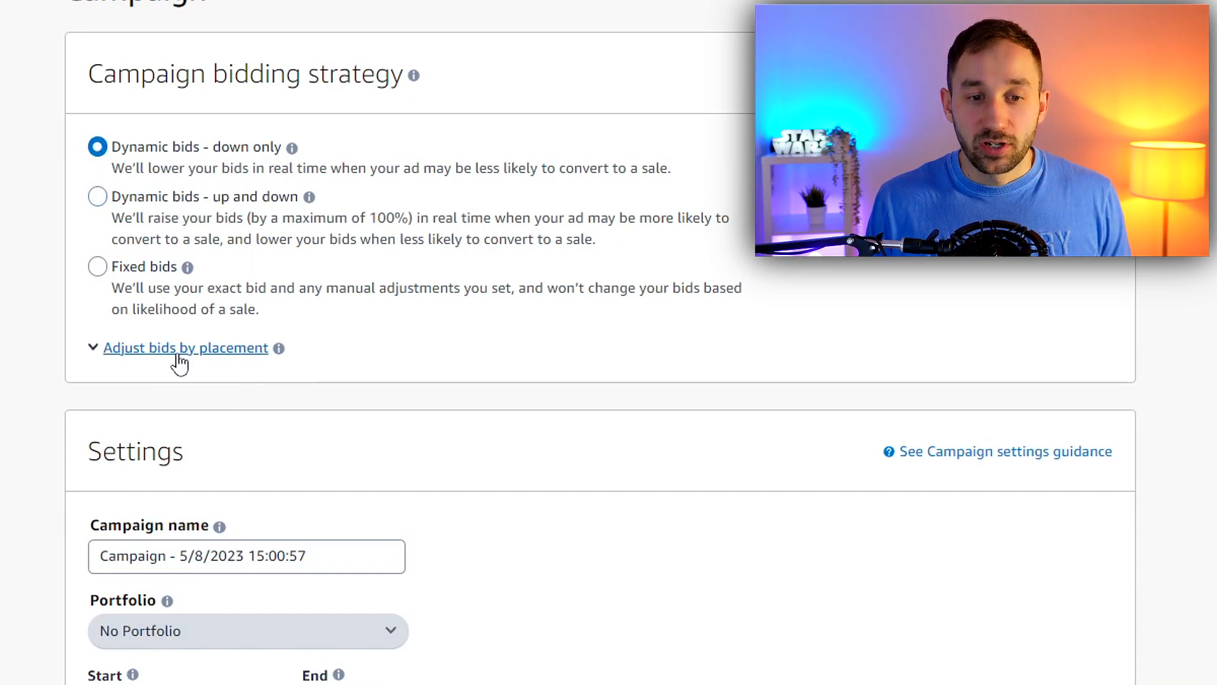
Adjust the bids by placement, adding 100% for top of search (first page) and 100% for product pages
left_click(133, 350)
left_click(315, 404)
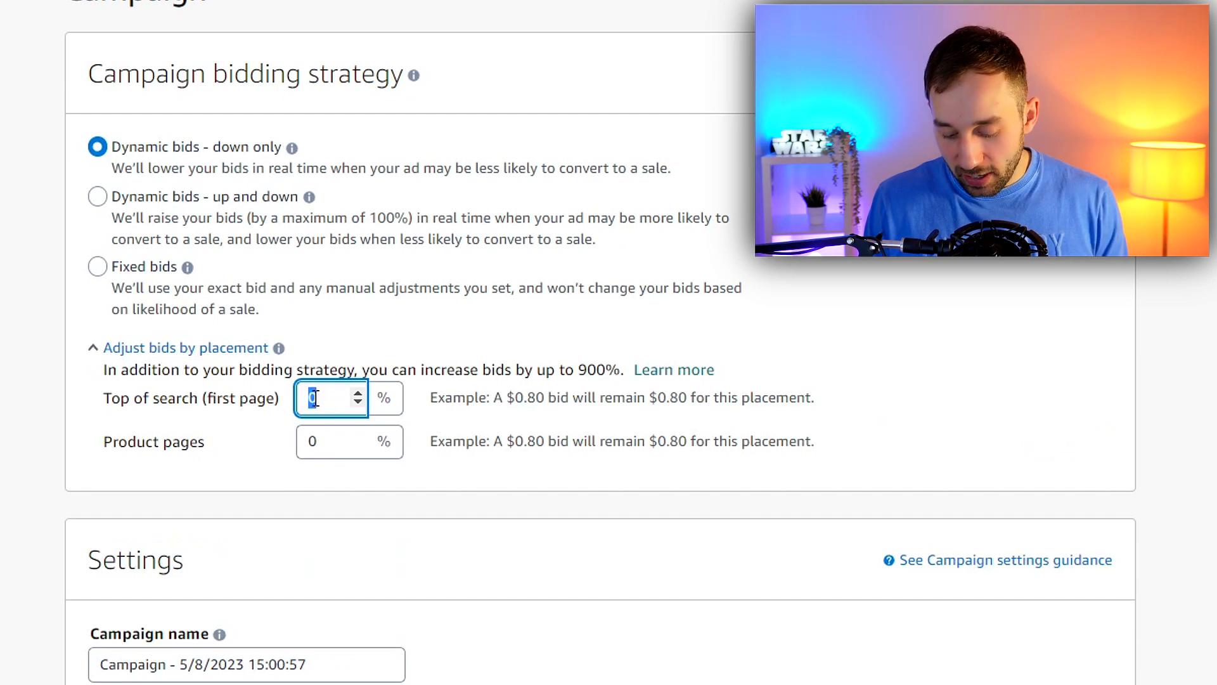
type("100")
key("Tab")
type("100")
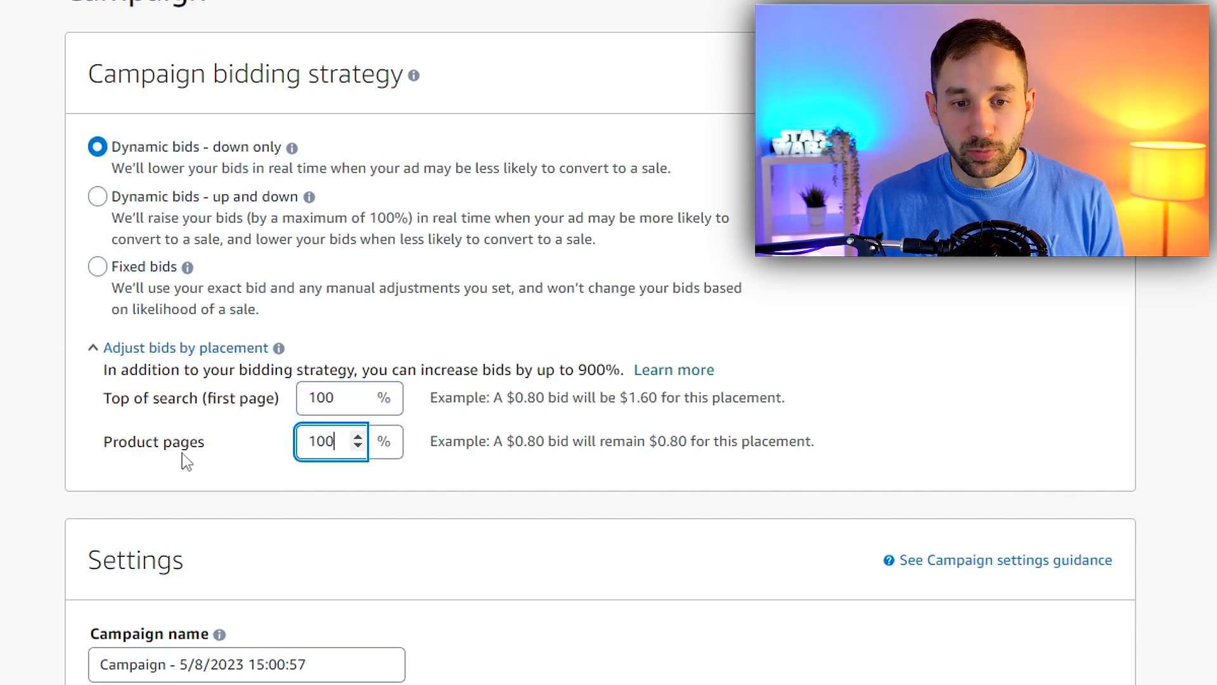
left_click(201, 436)
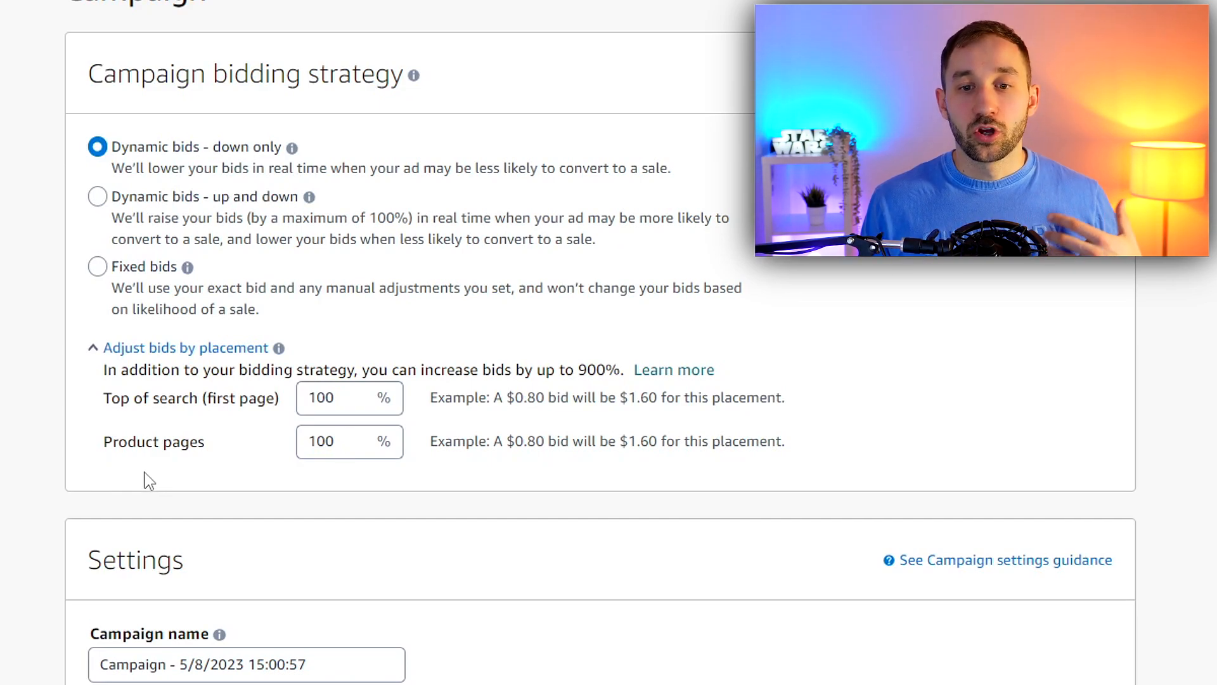
left_click_drag(106, 397, 279, 407)
left_click(283, 407)
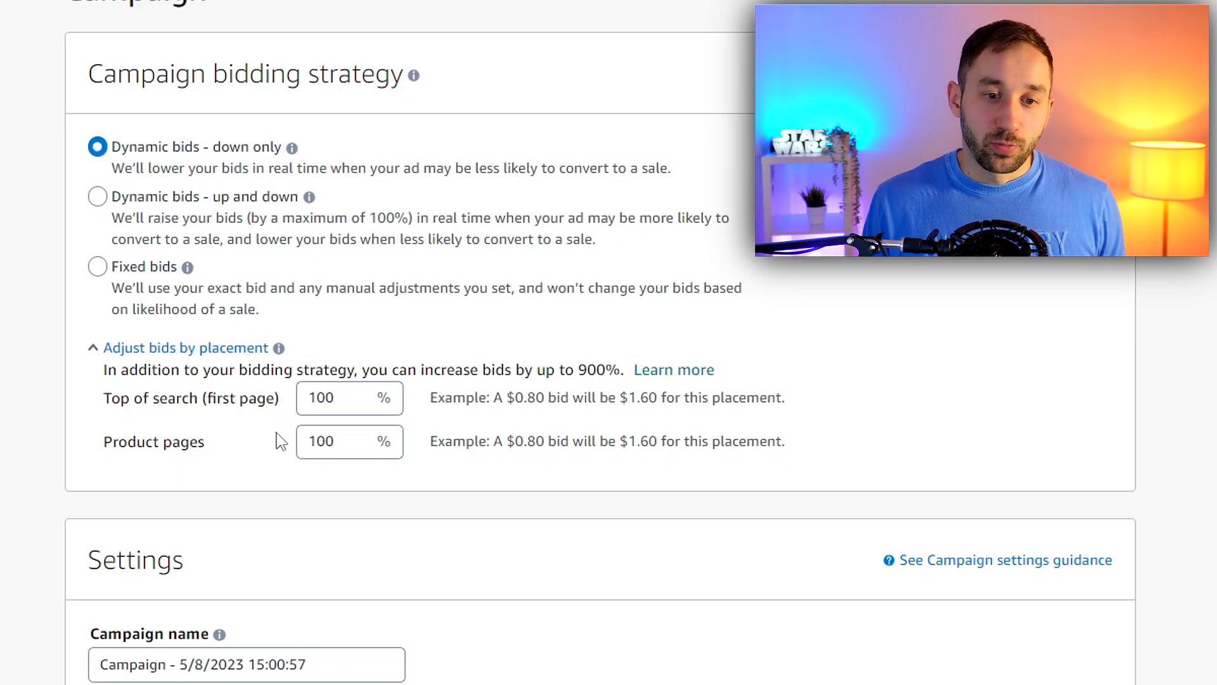
left_click_drag(105, 444, 284, 461)
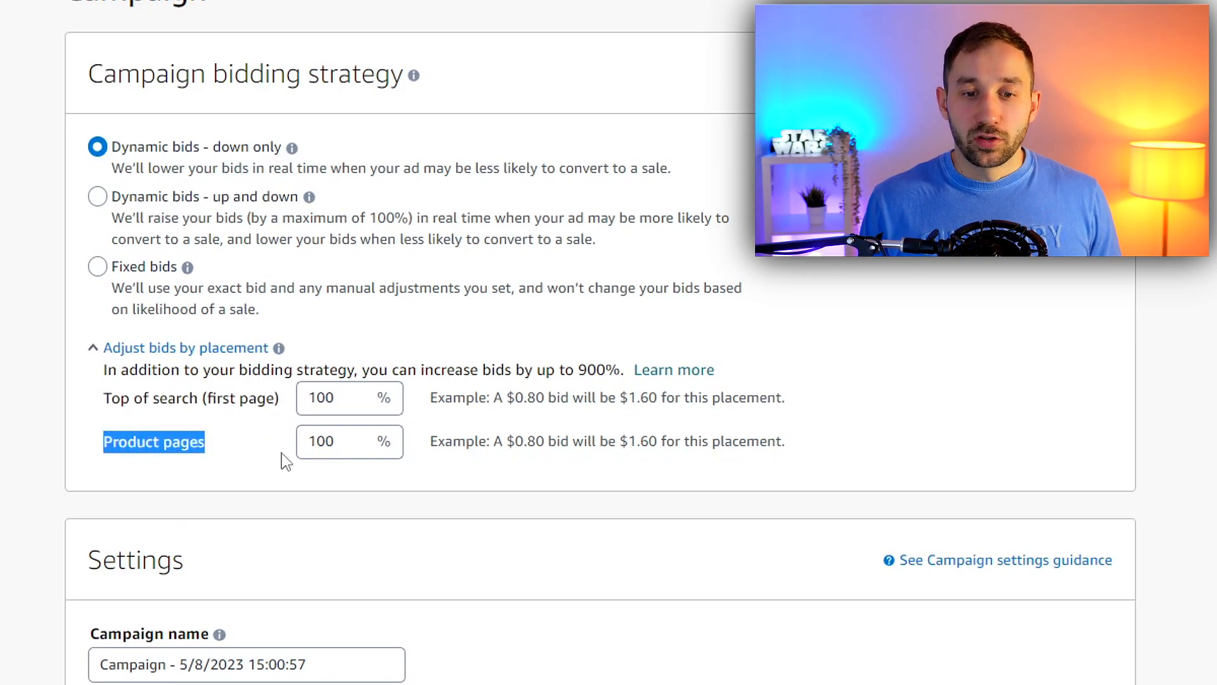
left_click(283, 454)
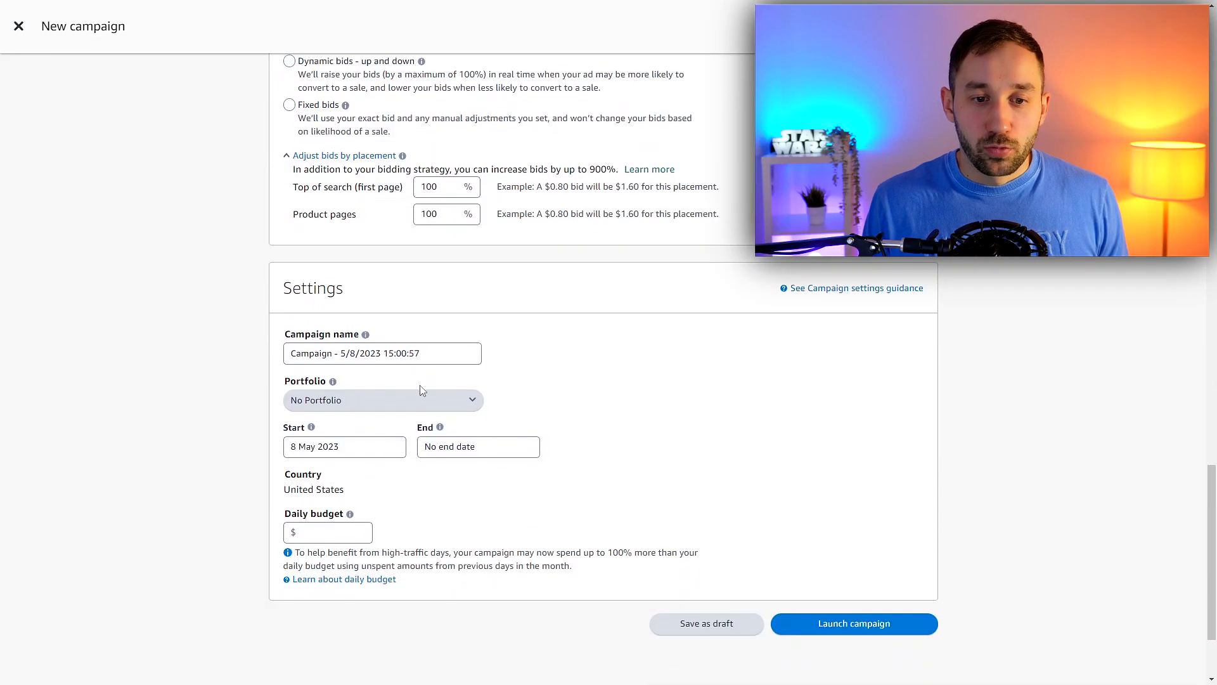
Name the campaign "Lottery Tshirts 16$" in the campaign settings
scroll(380, 352, "down", 1)
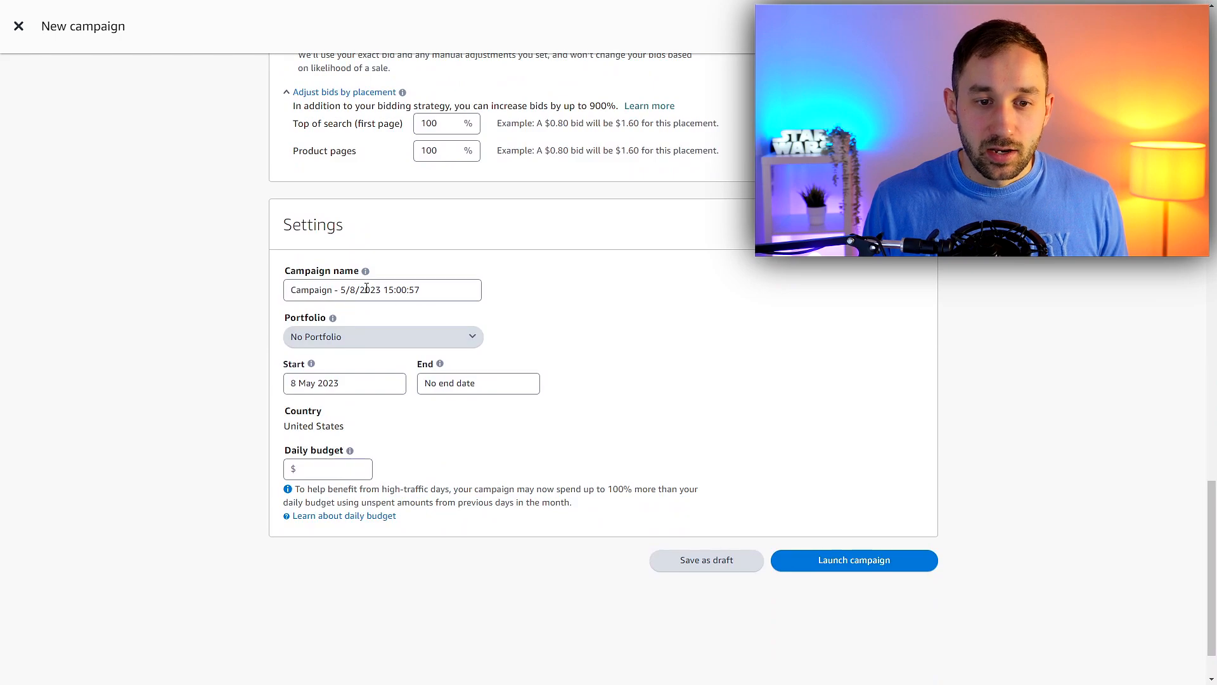
triple_click(367, 290)
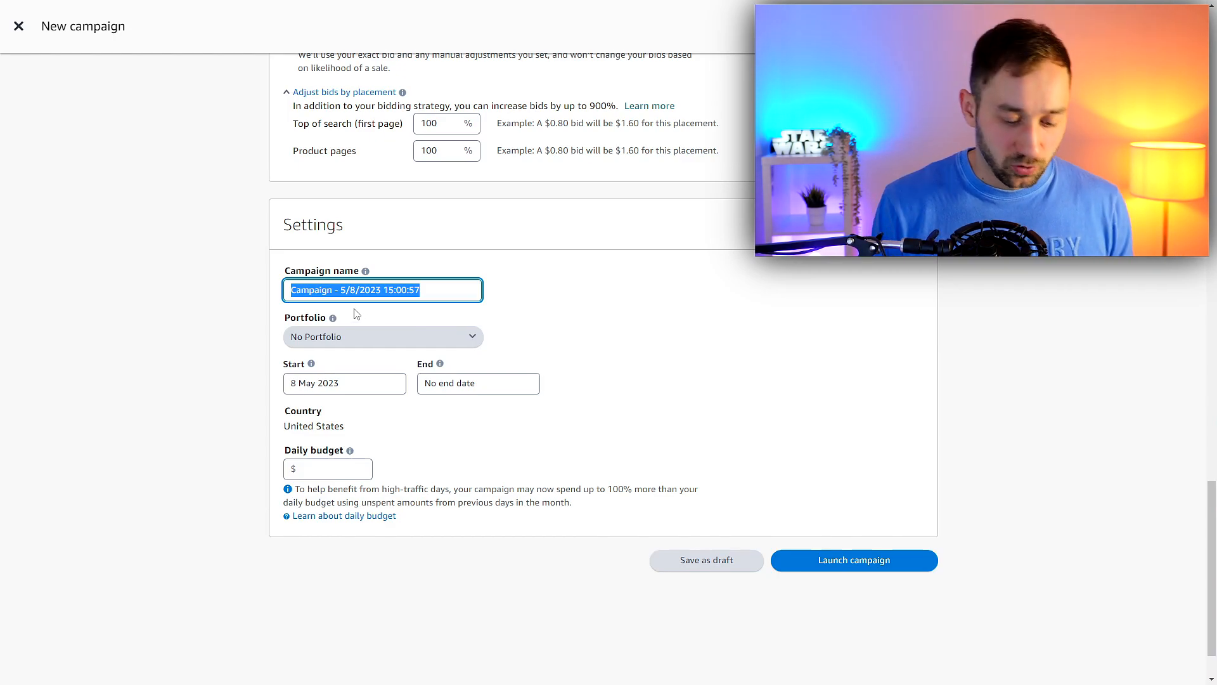
type("Lottery Tshirts 16")
type("$")
left_click_drag(474, 262, 328, 266)
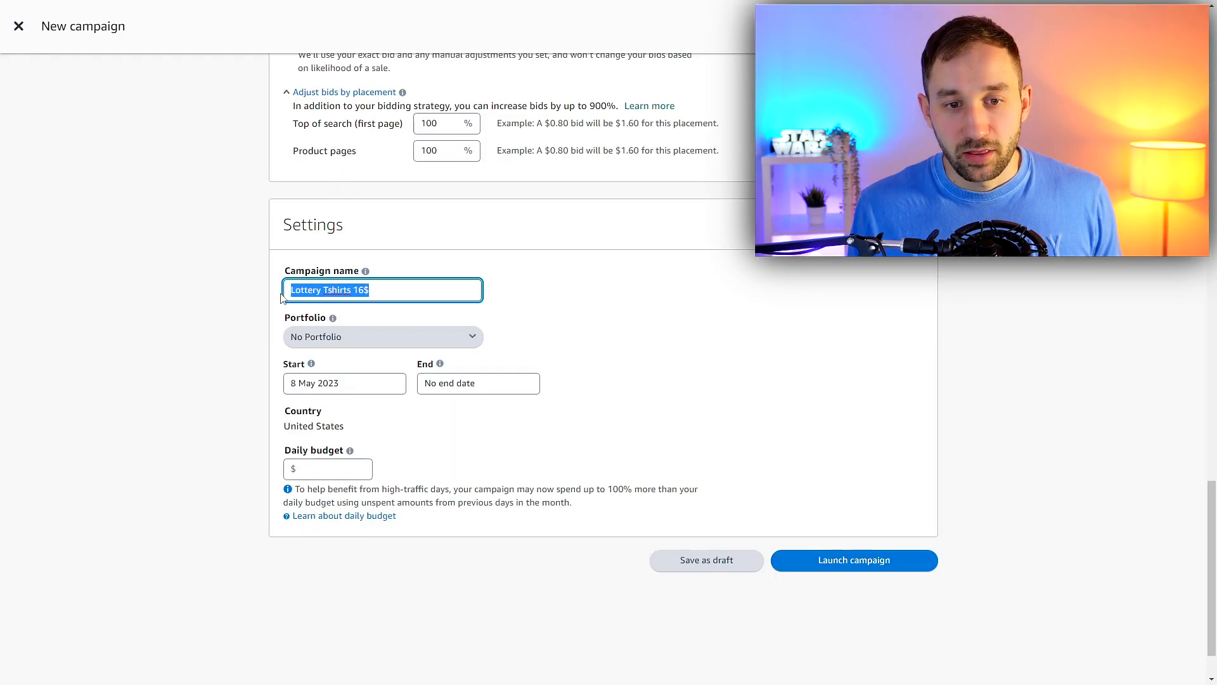
left_click(288, 262)
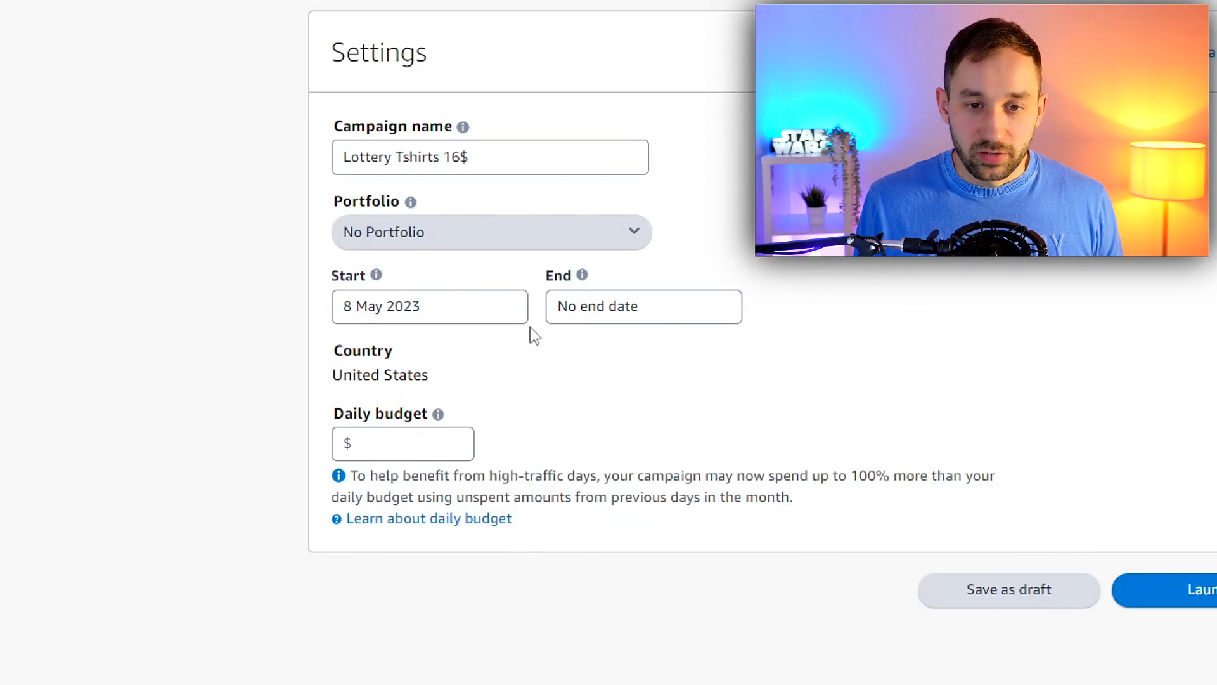
Set the campaign's daily budget to $5
left_click(433, 435)
type("5")
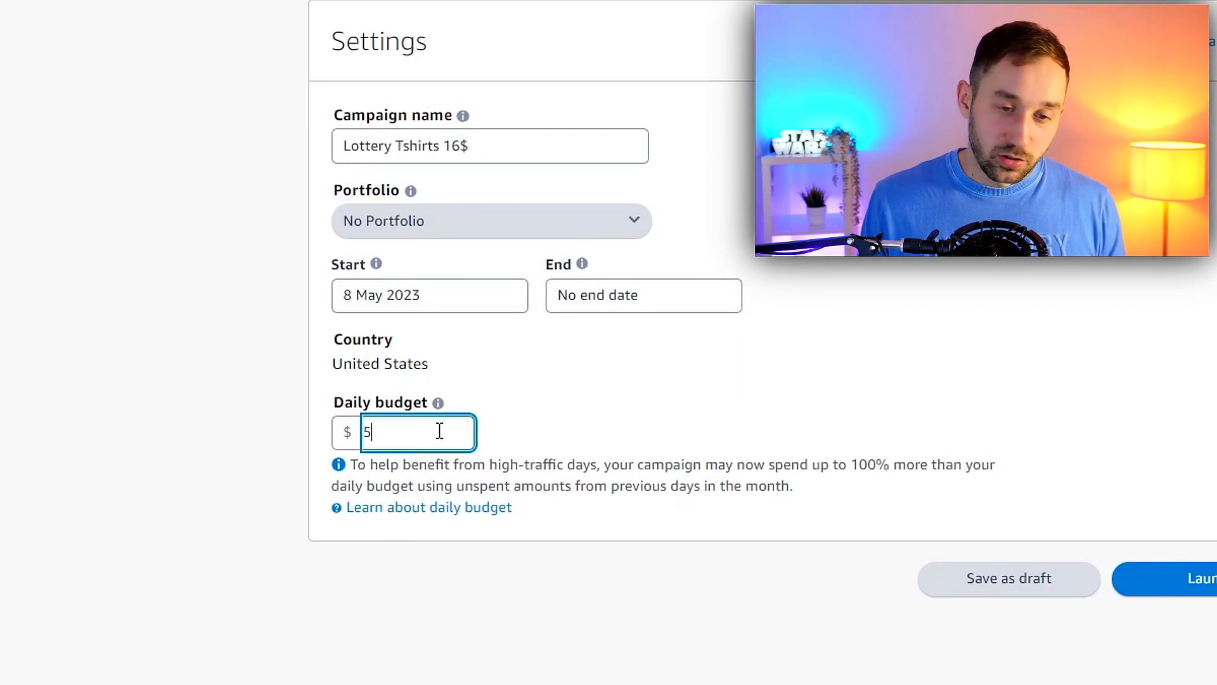
left_click(606, 371)
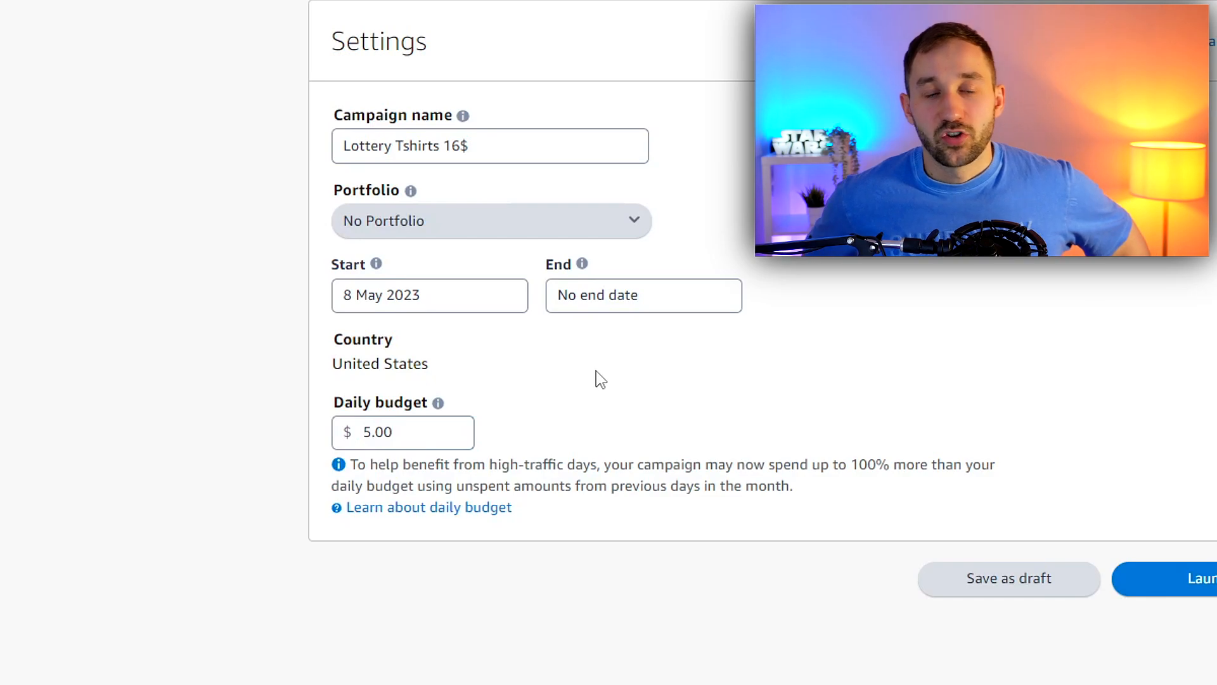